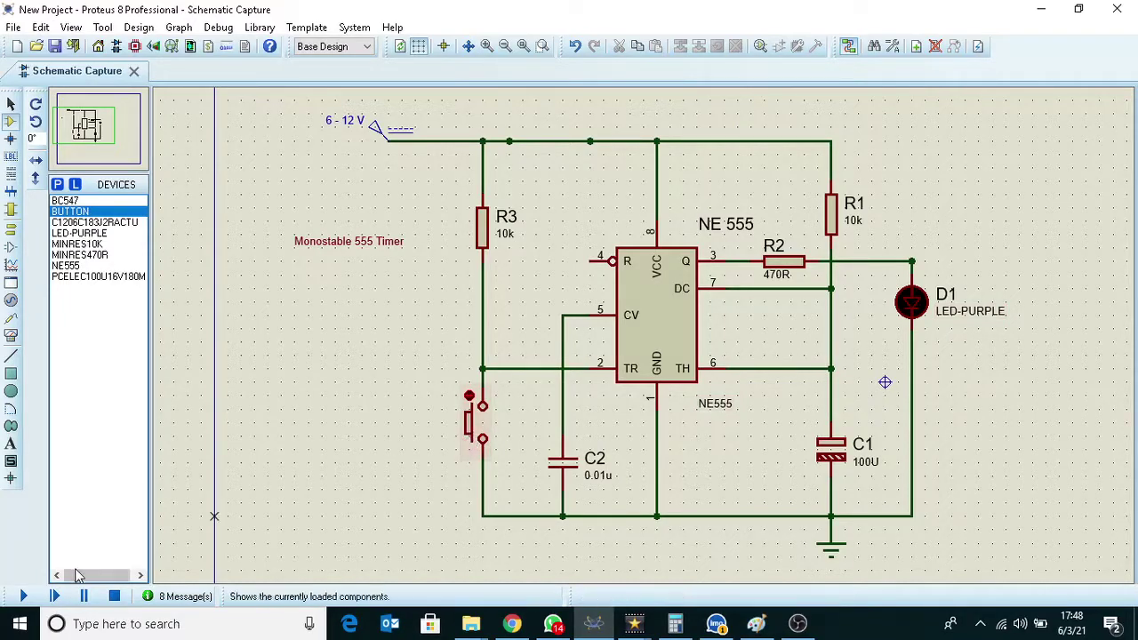
Step: Run the simulation, trigger the 555 with the push button to light LED D1, then select R1
{"action": "left_click", "coordinate": [23, 596]}
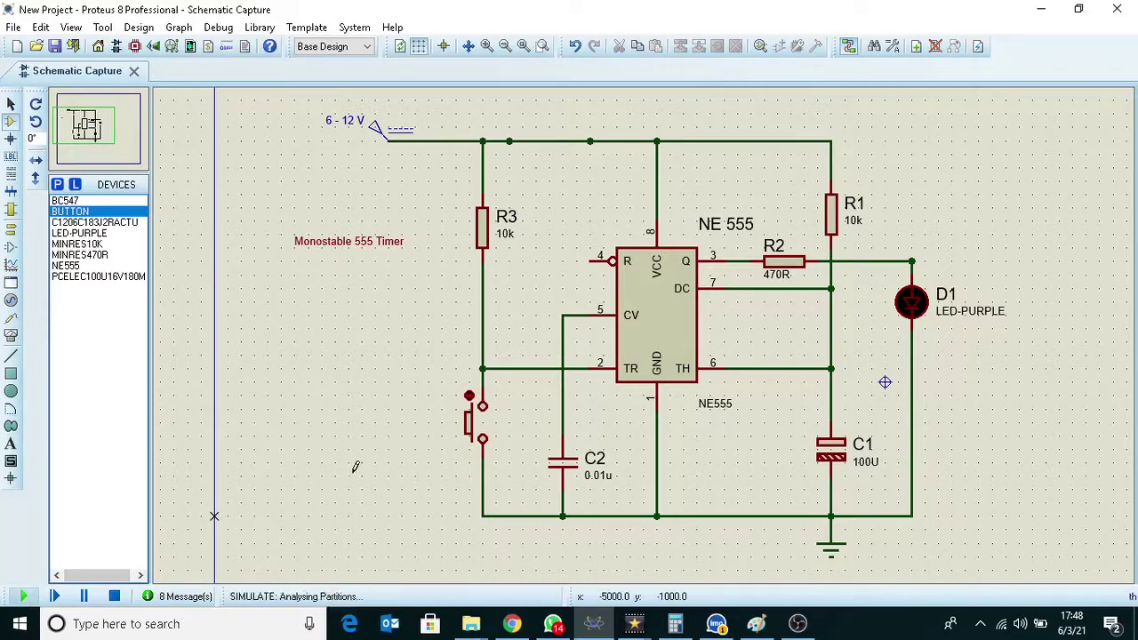
{"action": "left_click", "coordinate": [10, 103]}
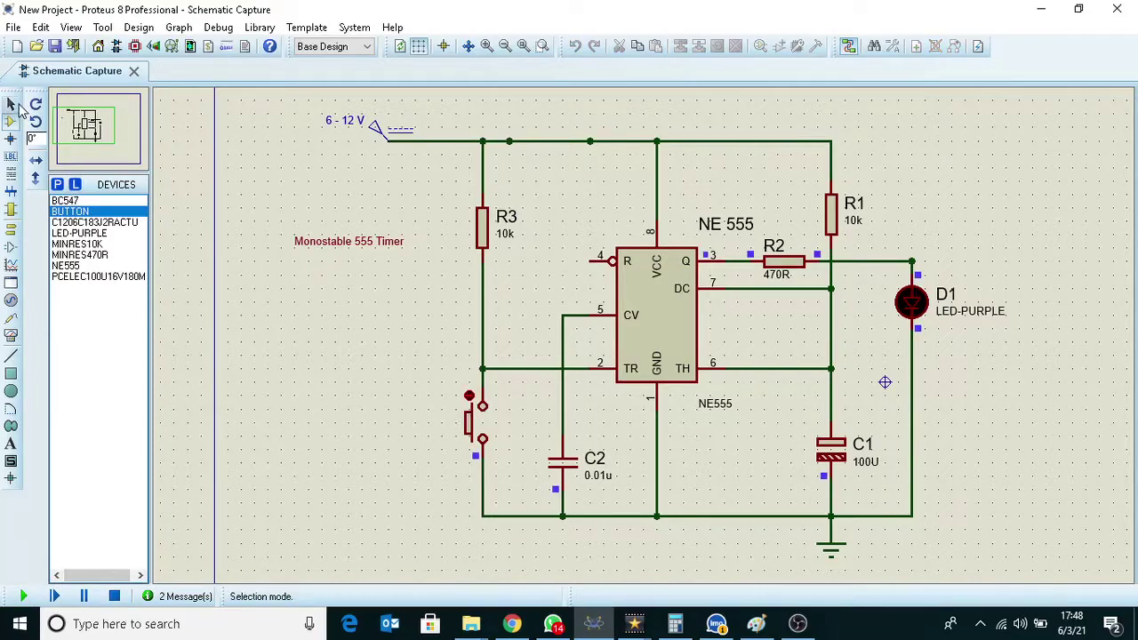
{"action": "left_click", "coordinate": [469, 425]}
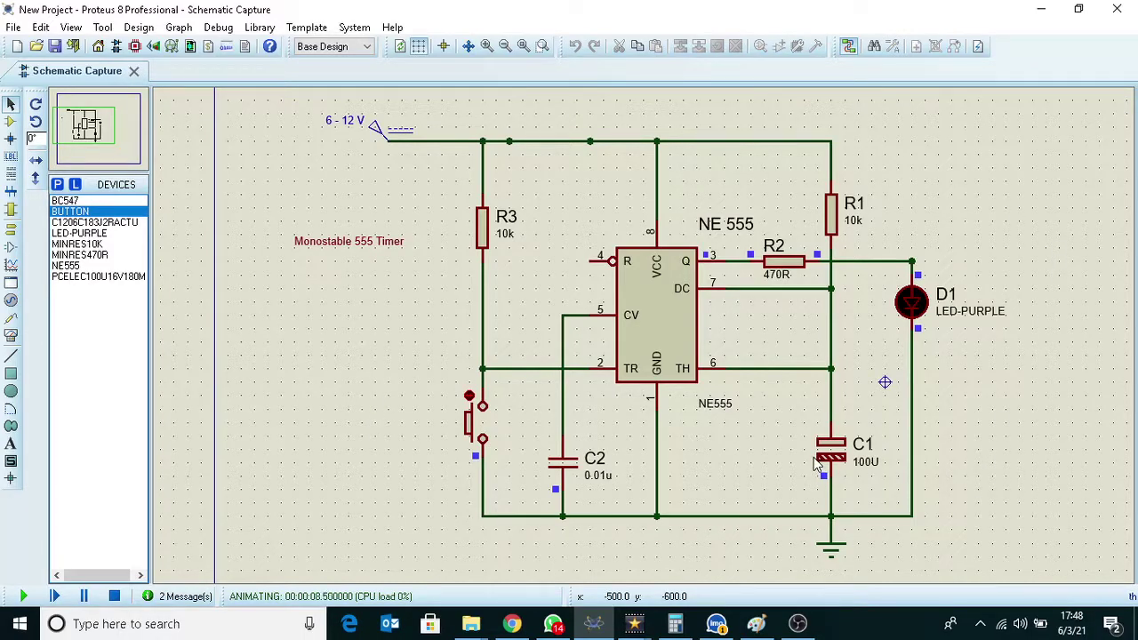
{"action": "left_click", "coordinate": [833, 221]}
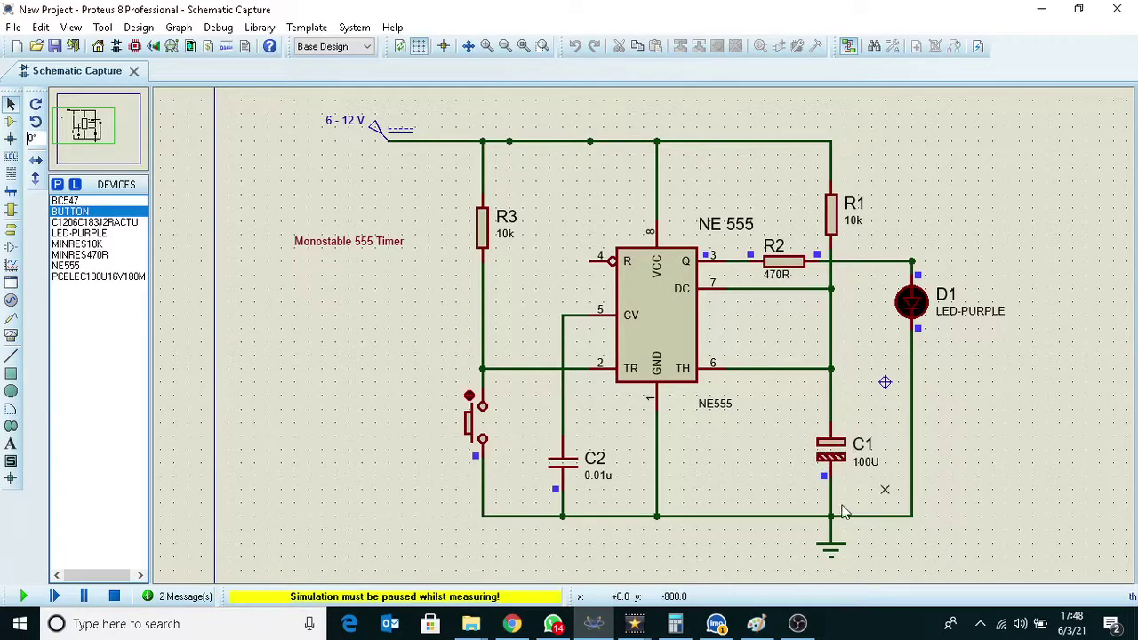
Step: Bring up the 555 monostable page and highlight the pulse-width formula T = 1.1 * R * C
{"action": "left_click", "coordinate": [512, 626]}
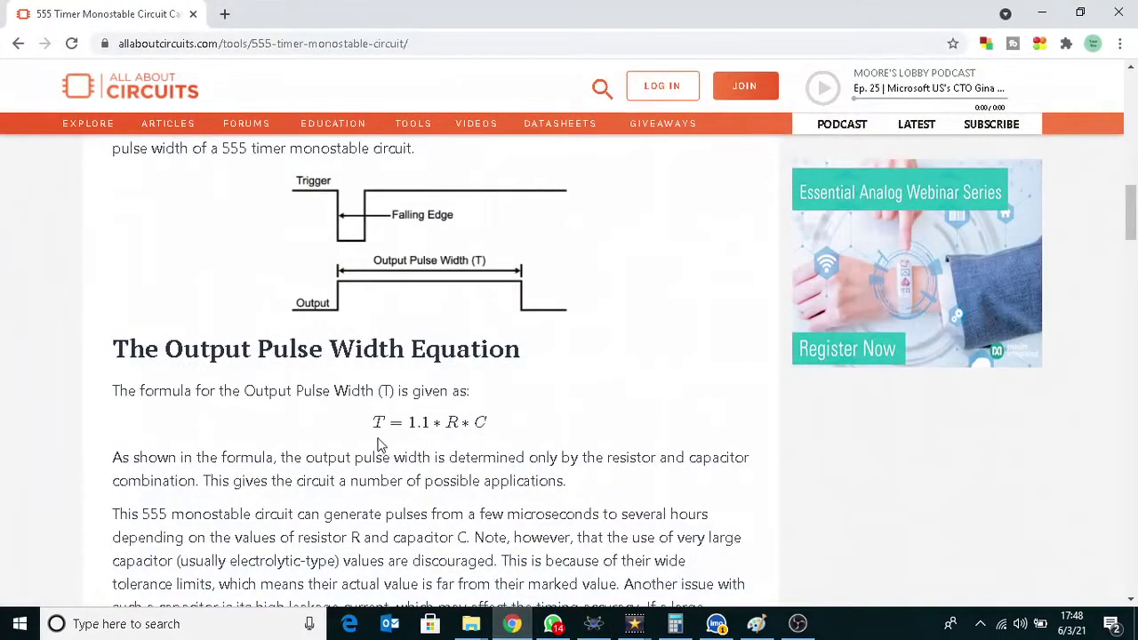
{"action": "left_click_drag", "start_coordinate": [374, 424], "coordinate": [488, 427]}
{"action": "left_click", "coordinate": [489, 430]}
{"action": "left_click_drag", "start_coordinate": [487, 428], "coordinate": [360, 425]}
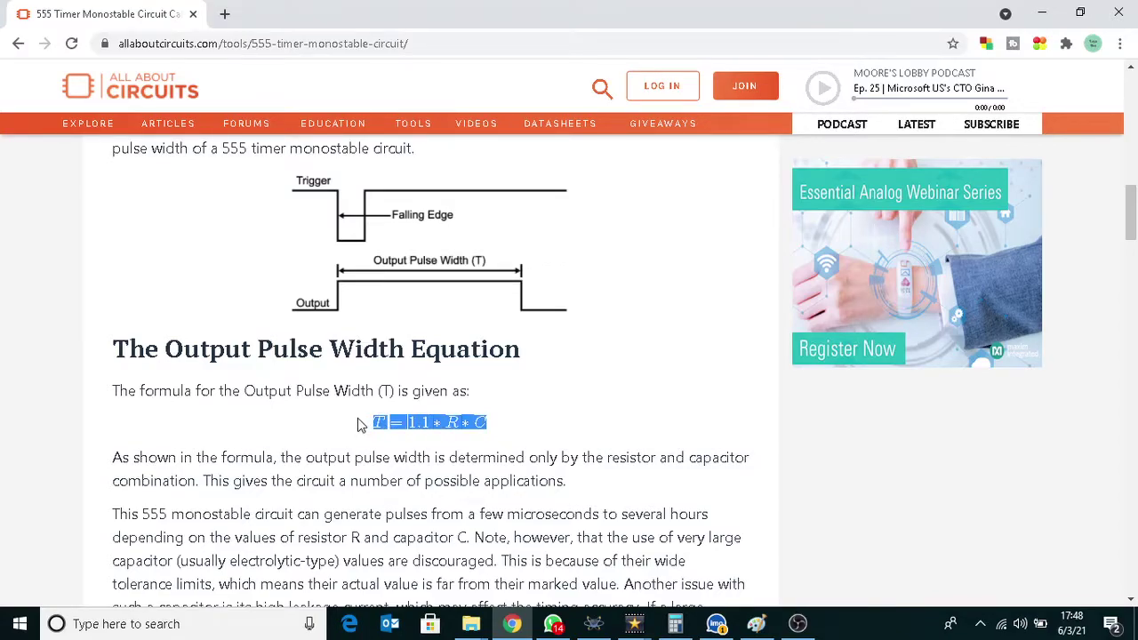
{"action": "left_click", "coordinate": [360, 425]}
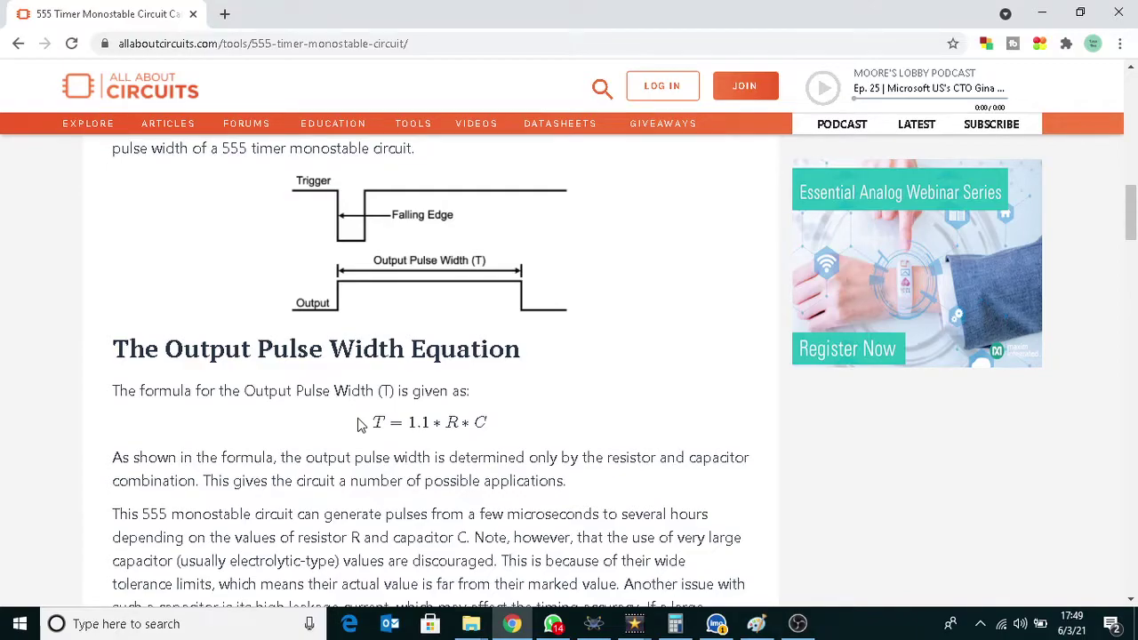
{"action": "left_click_drag", "start_coordinate": [360, 425], "coordinate": [337, 418]}
{"action": "left_click", "coordinate": [532, 429]}
{"action": "left_click", "coordinate": [433, 425]}
Step: Highlight the R, the R*C term with its explanation, and the T in the formula
{"action": "double_click", "coordinate": [452, 421]}
{"action": "left_click_drag", "start_coordinate": [479, 422], "coordinate": [652, 480]}
{"action": "left_click", "coordinate": [523, 415]}
{"action": "double_click", "coordinate": [378, 421]}
{"action": "left_click", "coordinate": [384, 330]}
Step: Switch between the Proteus schematic and the 555 page, highlighting T = 1.1 * R * C again
{"action": "left_click", "coordinate": [594, 624]}
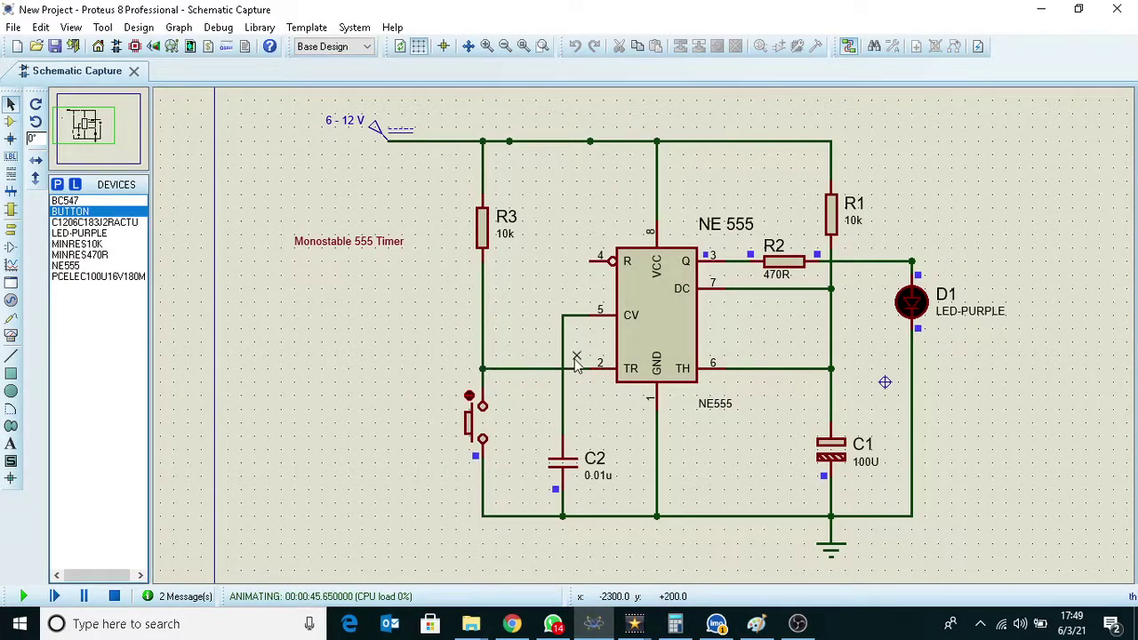
{"action": "left_click", "coordinate": [512, 624]}
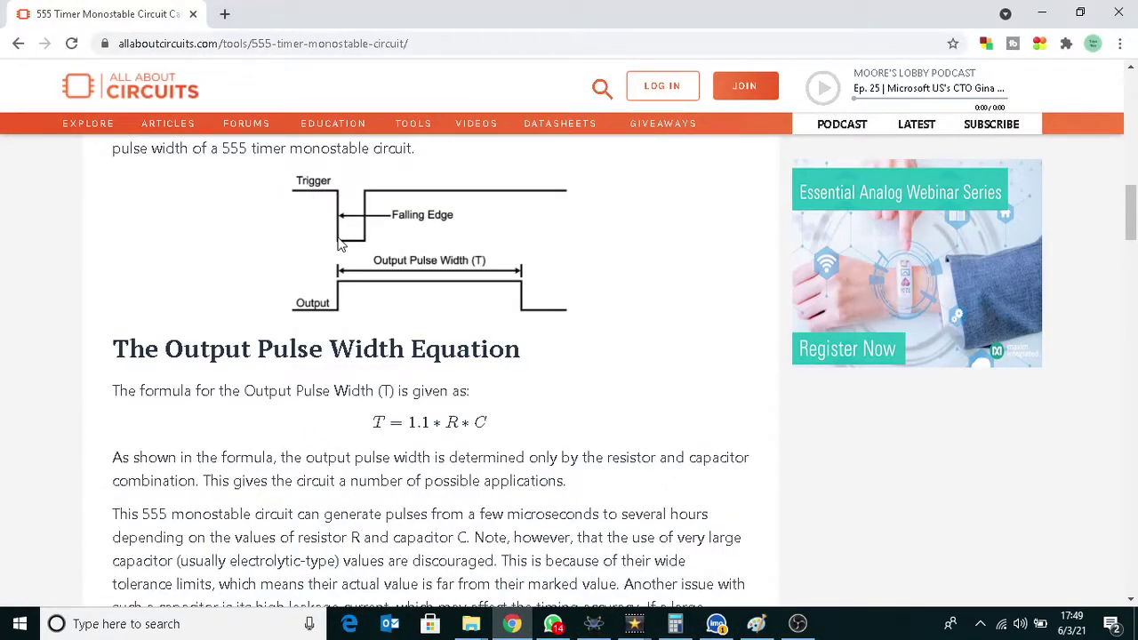
{"action": "left_click", "coordinate": [593, 623]}
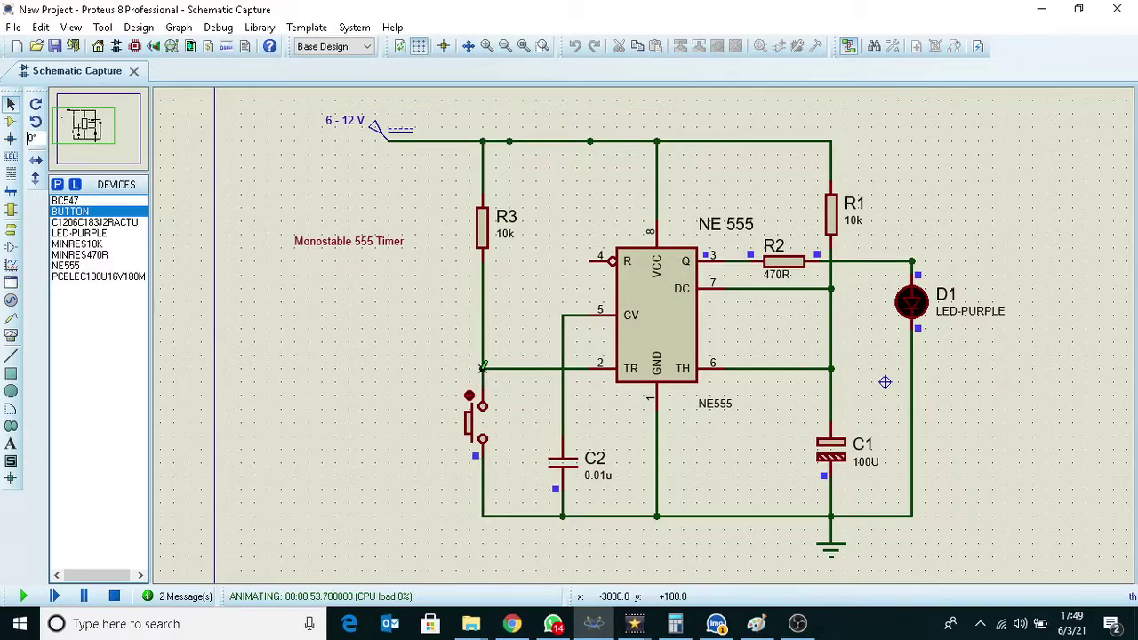
{"action": "left_click", "coordinate": [523, 625]}
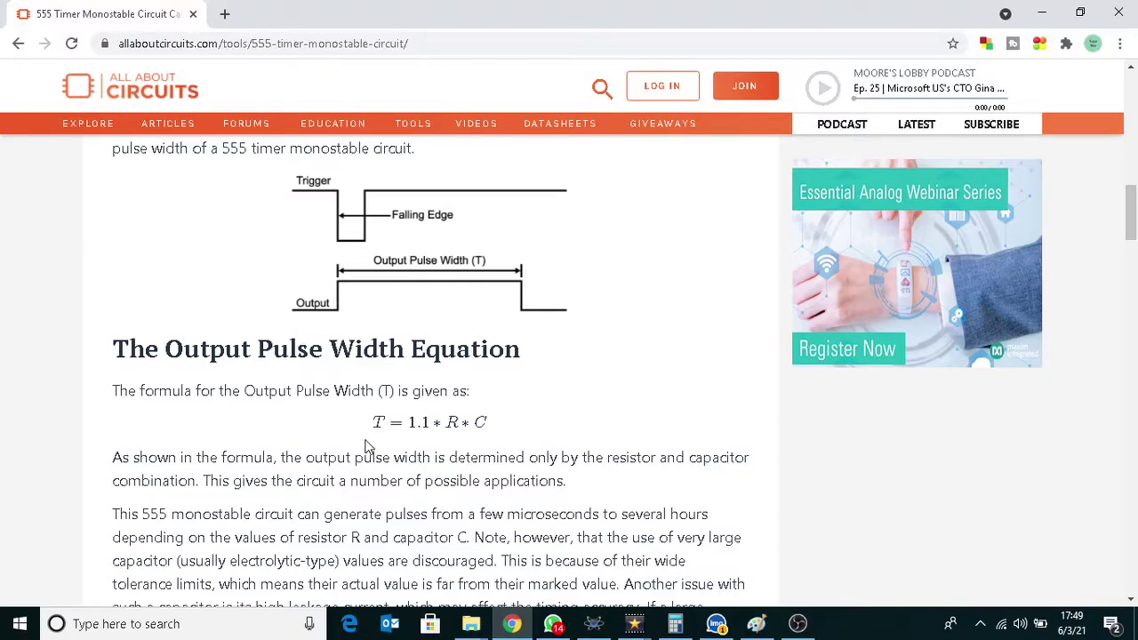
{"action": "left_click_drag", "start_coordinate": [372, 427], "coordinate": [523, 432]}
{"action": "left_click", "coordinate": [526, 433]}
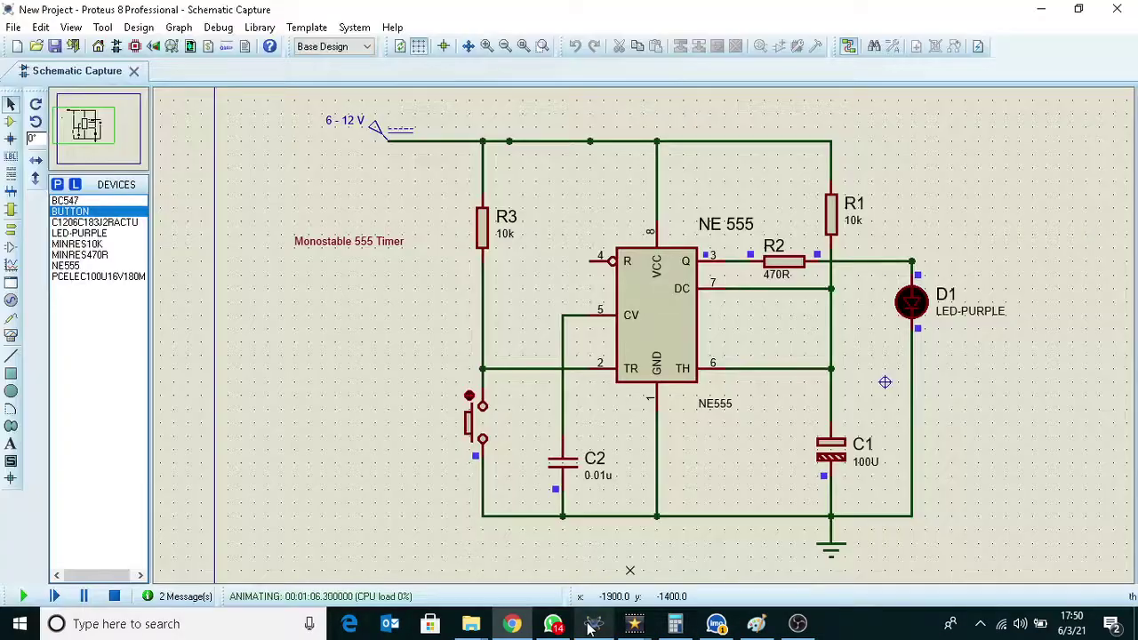
Step: Restart the simulation, trigger the 555 with the push button, select C1, then stop simulating
{"action": "left_click", "coordinate": [592, 625]}
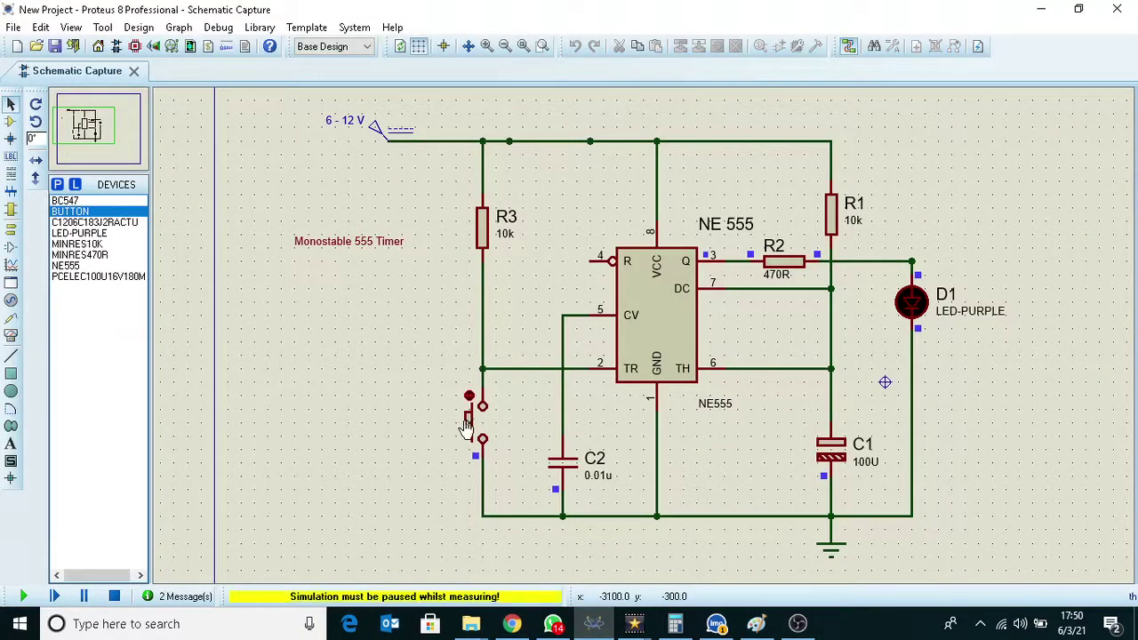
{"action": "left_click", "coordinate": [114, 597]}
{"action": "left_click", "coordinate": [23, 597]}
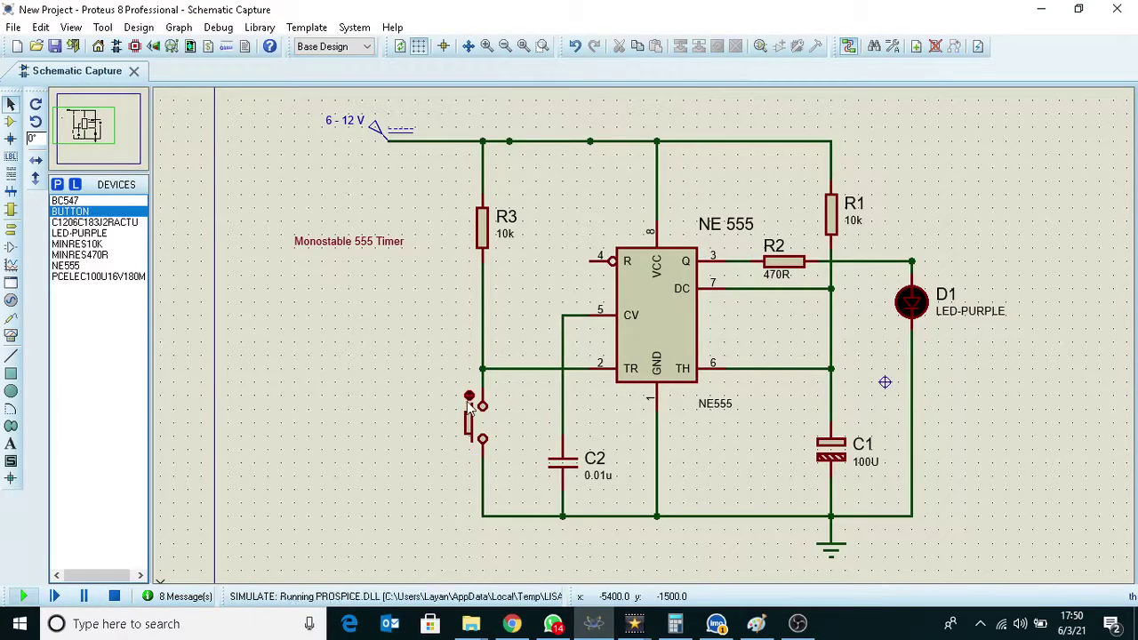
{"action": "left_click", "coordinate": [469, 420]}
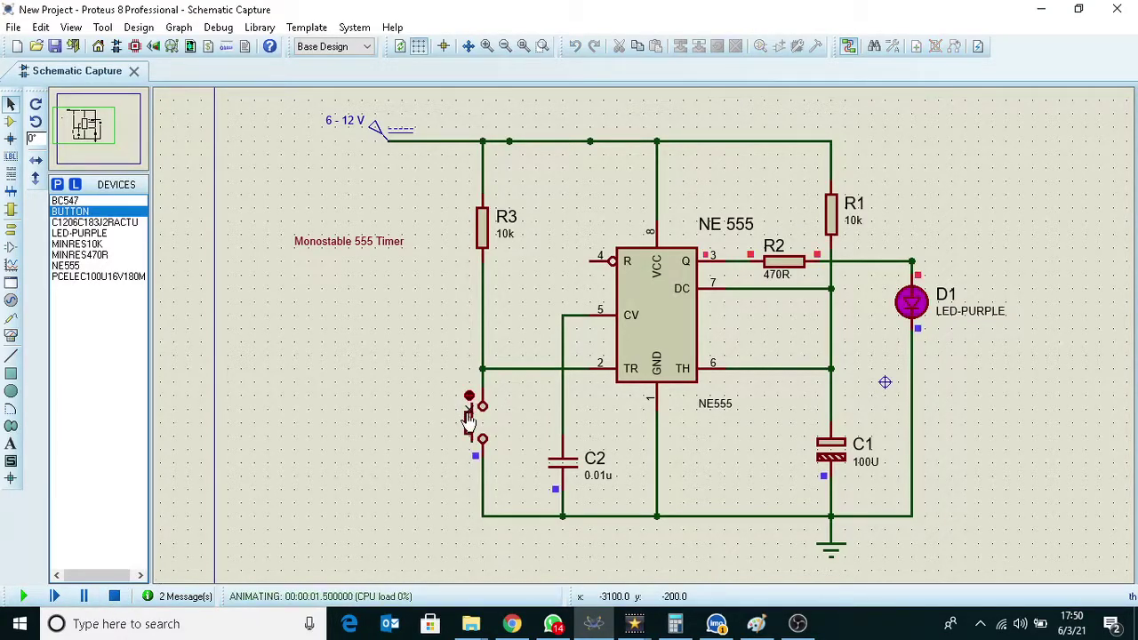
{"action": "left_click", "coordinate": [830, 454]}
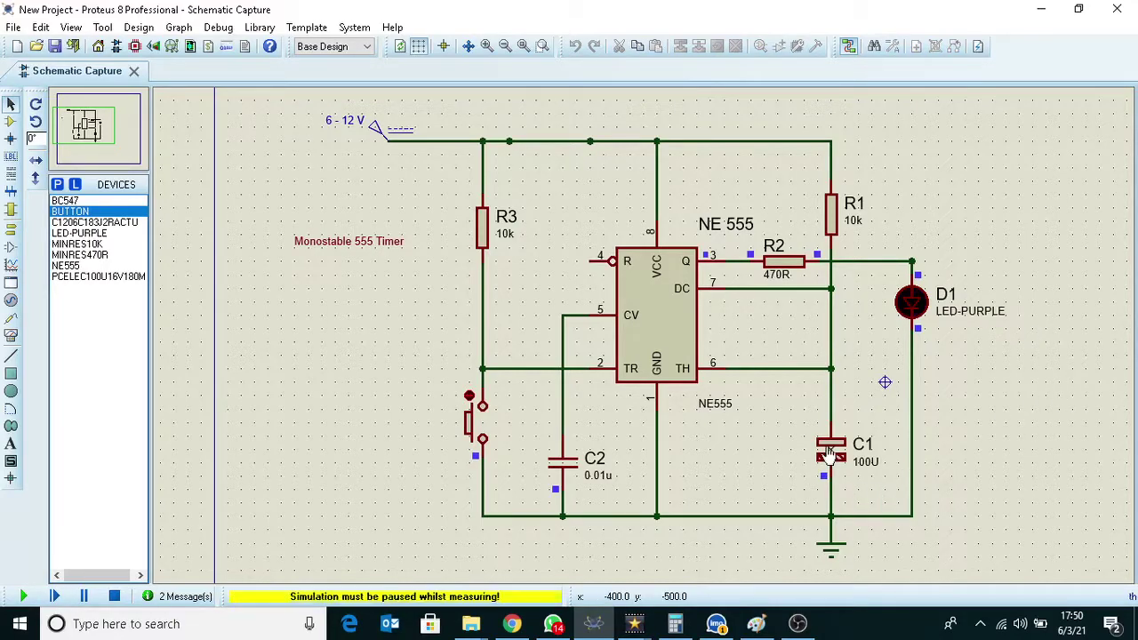
{"action": "left_click", "coordinate": [115, 600]}
Step: Change capacitor C1's capacitance to 300U
{"action": "double_click", "coordinate": [830, 449]}
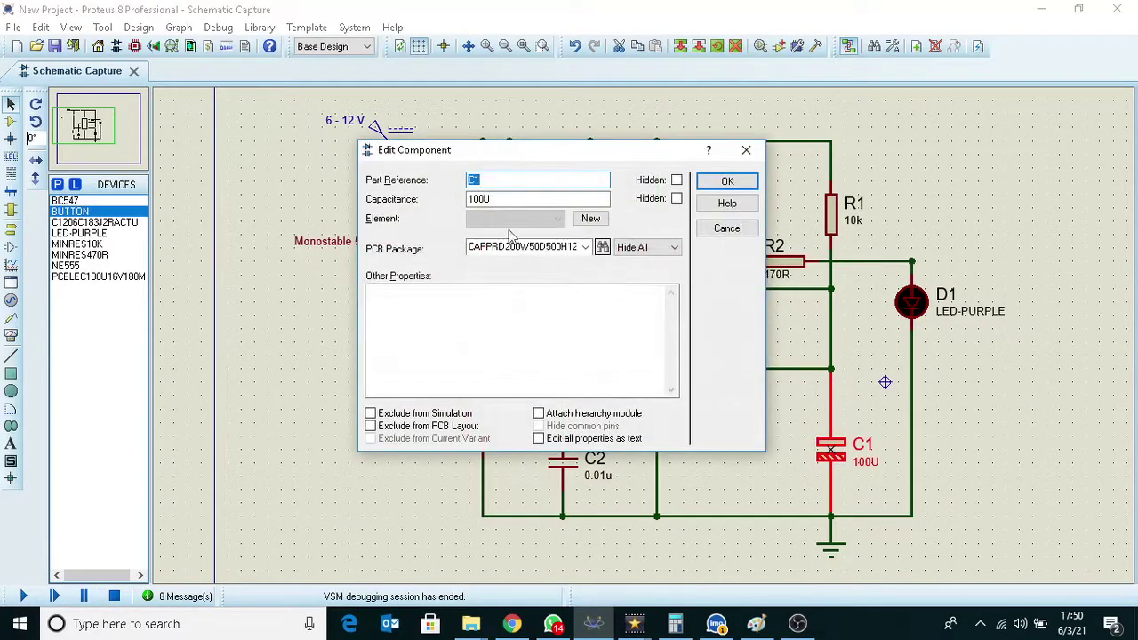
{"action": "double_click", "coordinate": [463, 200]}
{"action": "type", "text": "3"}
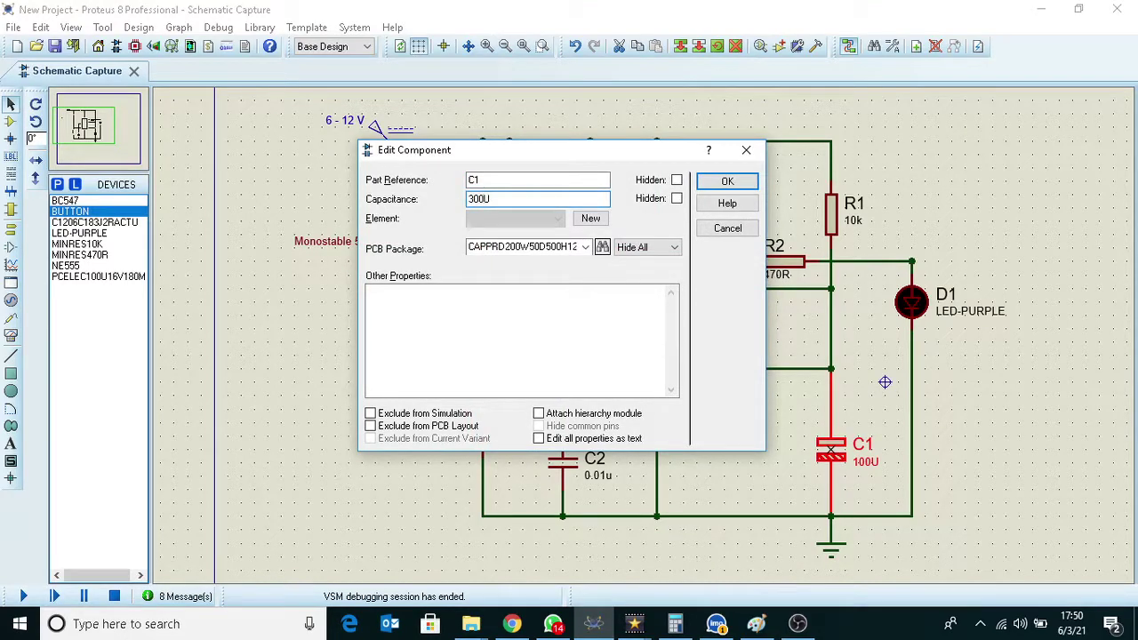
{"action": "left_click", "coordinate": [727, 181]}
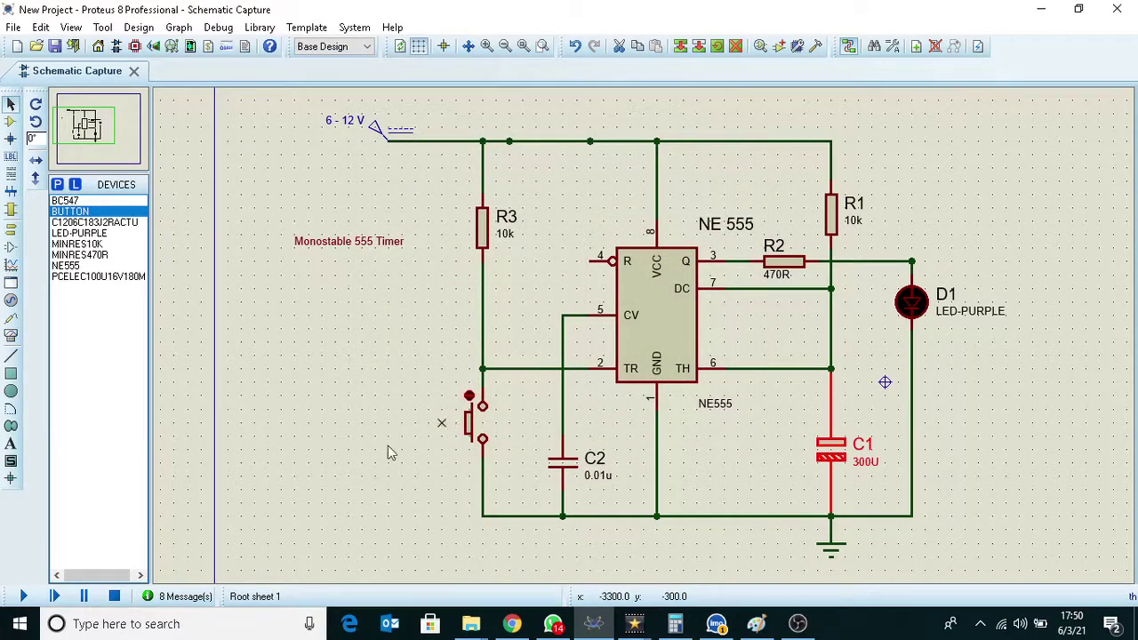
Step: Simulate with the 300U capacitor, press the push button twice, then stop
{"action": "left_click", "coordinate": [23, 597]}
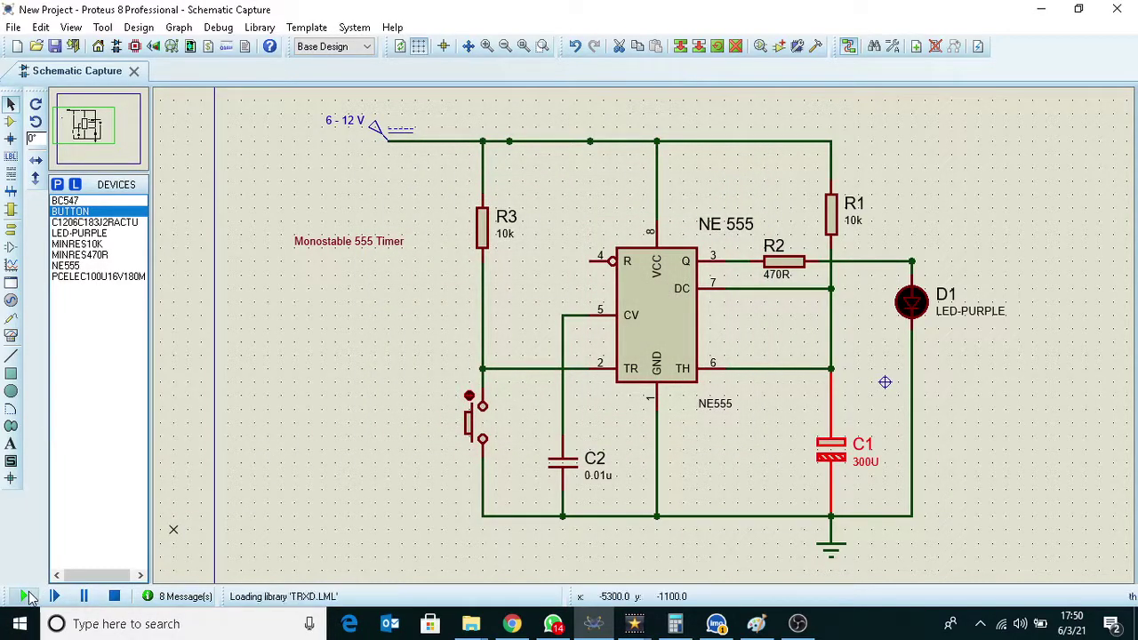
{"action": "left_click", "coordinate": [469, 424]}
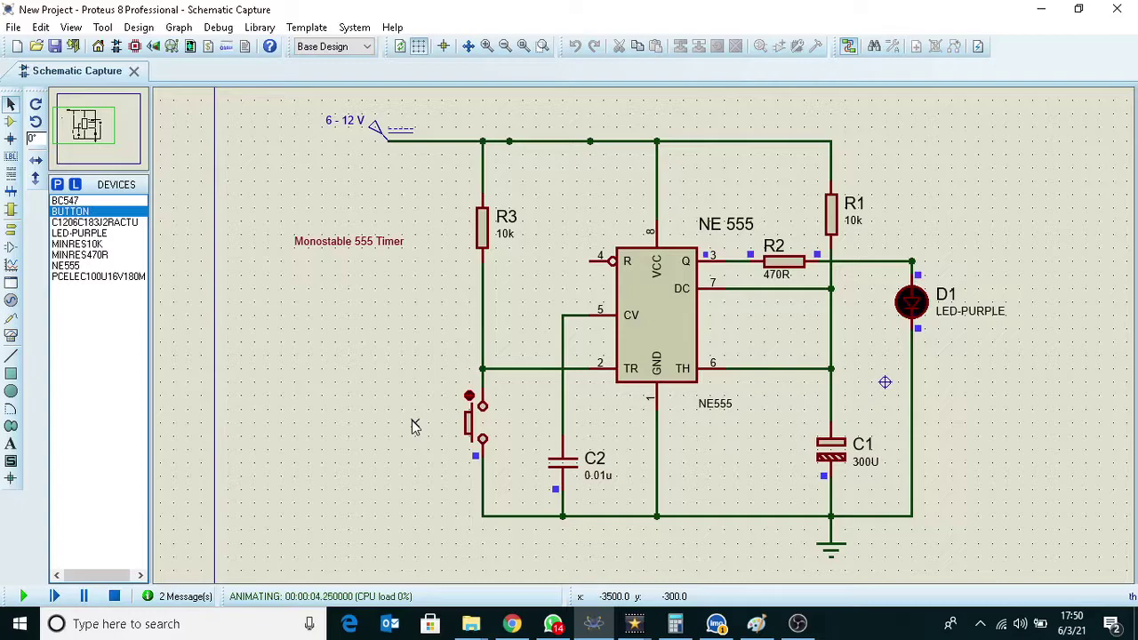
{"action": "left_click", "coordinate": [469, 424]}
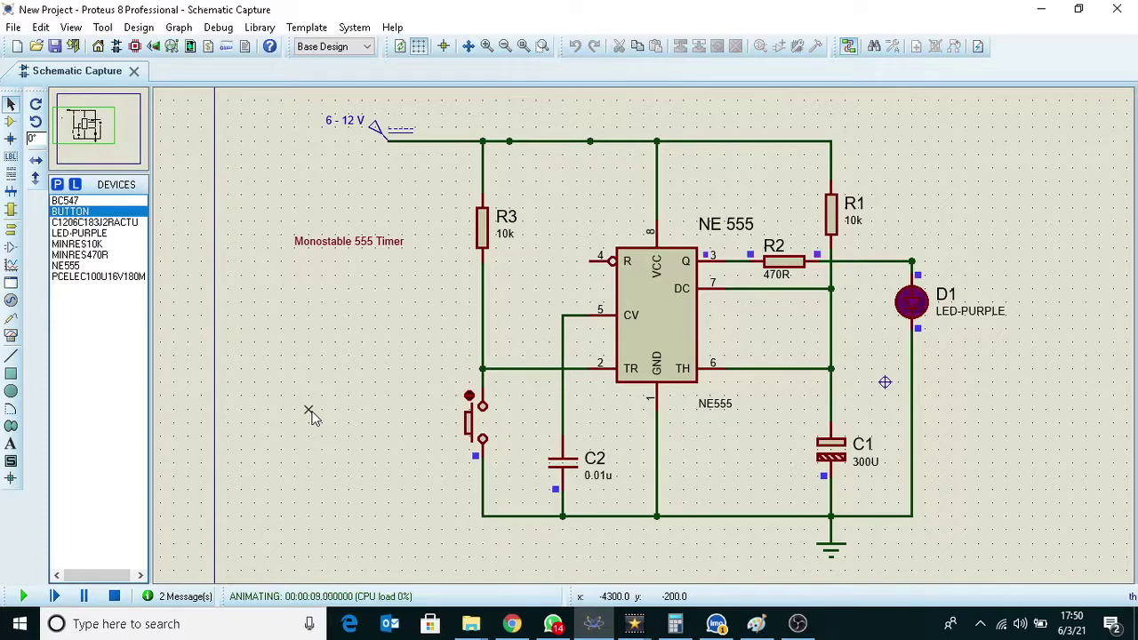
{"action": "left_click", "coordinate": [114, 596]}
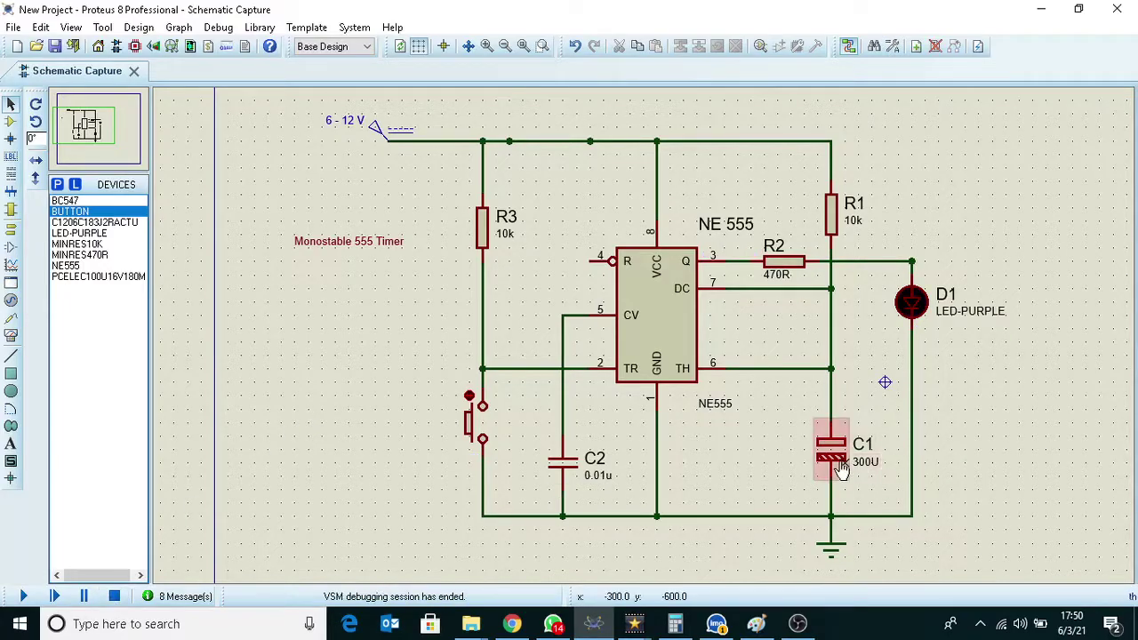
Step: Restore capacitor C1's capacitance to 100U
{"action": "double_click", "coordinate": [840, 463]}
{"action": "left_click", "coordinate": [481, 199]}
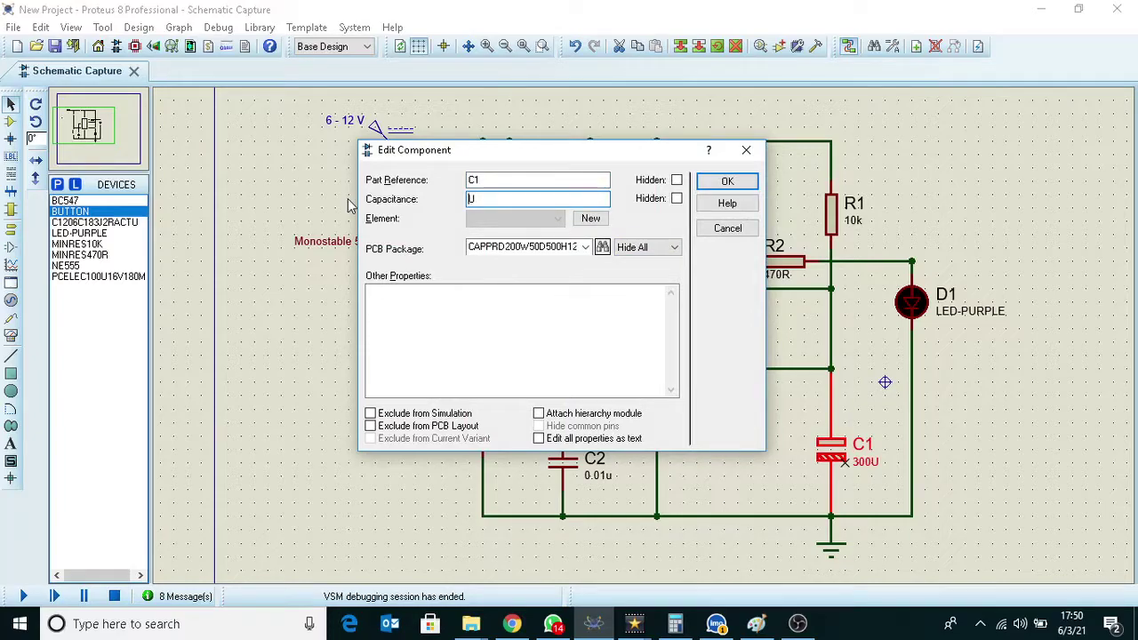
{"action": "type", "text": "100"}
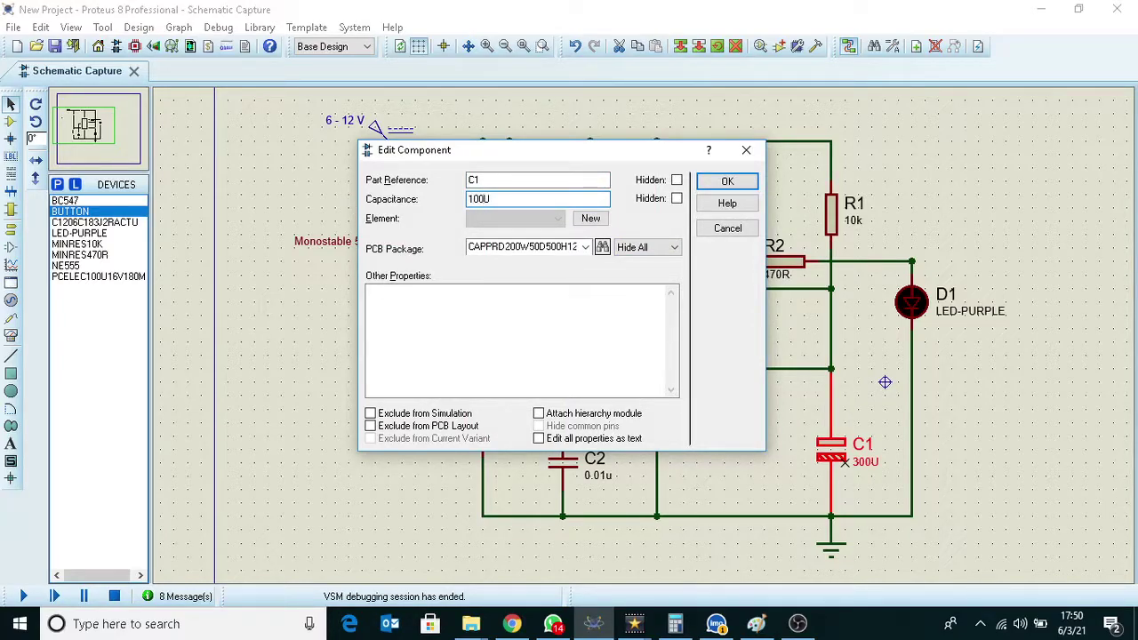
{"action": "left_click", "coordinate": [720, 181]}
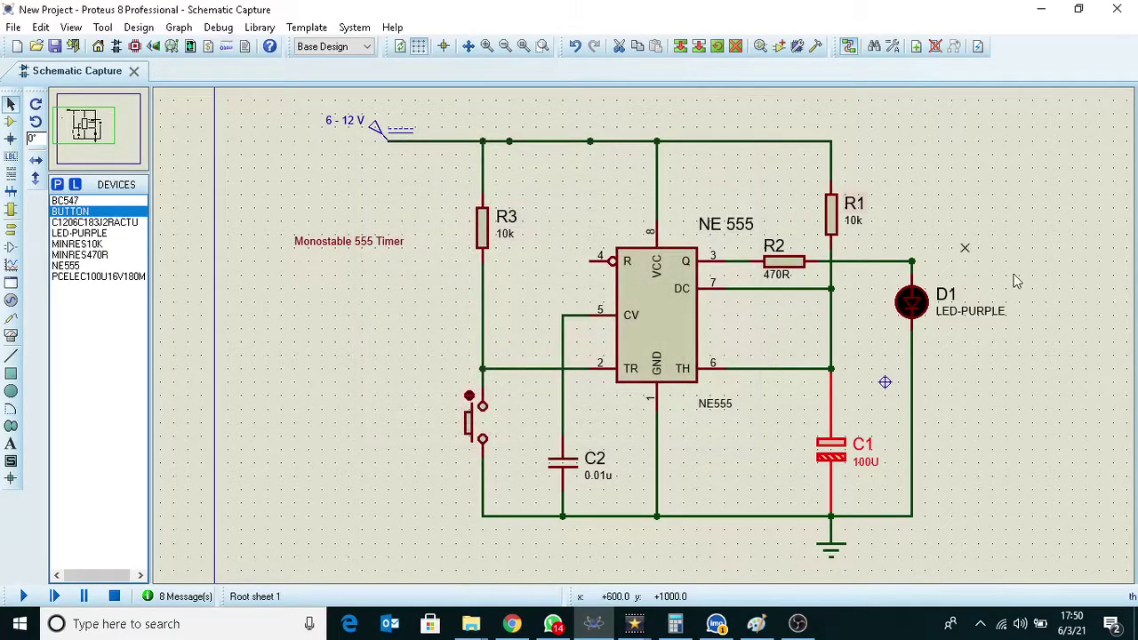
Step: Set resistor R1's resistance to 22k
{"action": "double_click", "coordinate": [830, 212]}
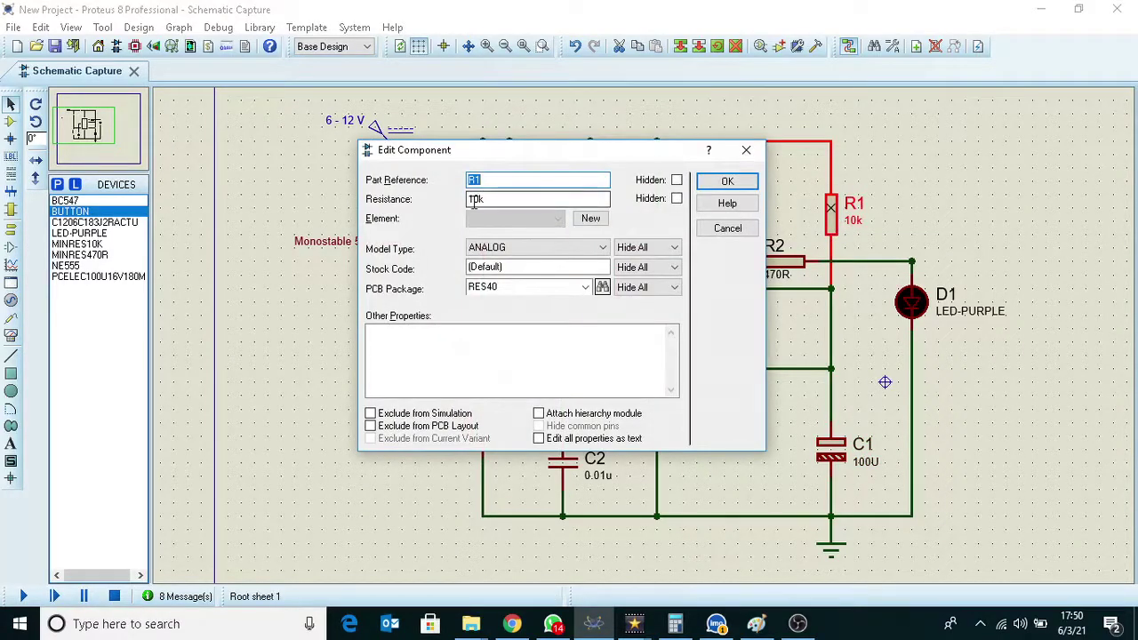
{"action": "key", "text": "Tab"}
{"action": "type", "text": "2"}
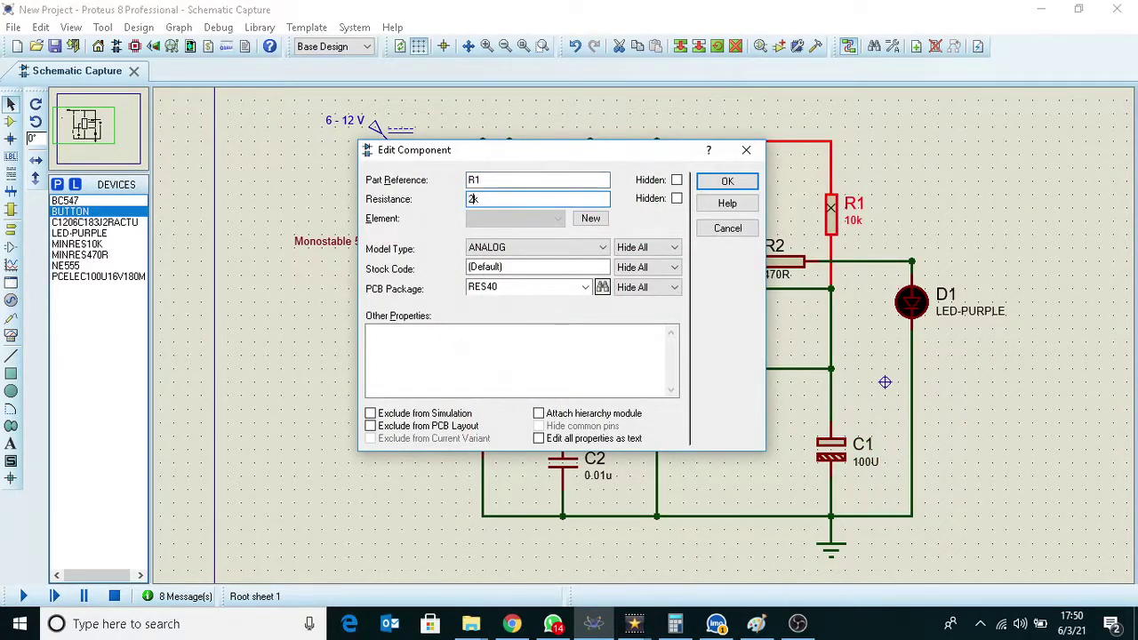
{"action": "left_click", "coordinate": [728, 181]}
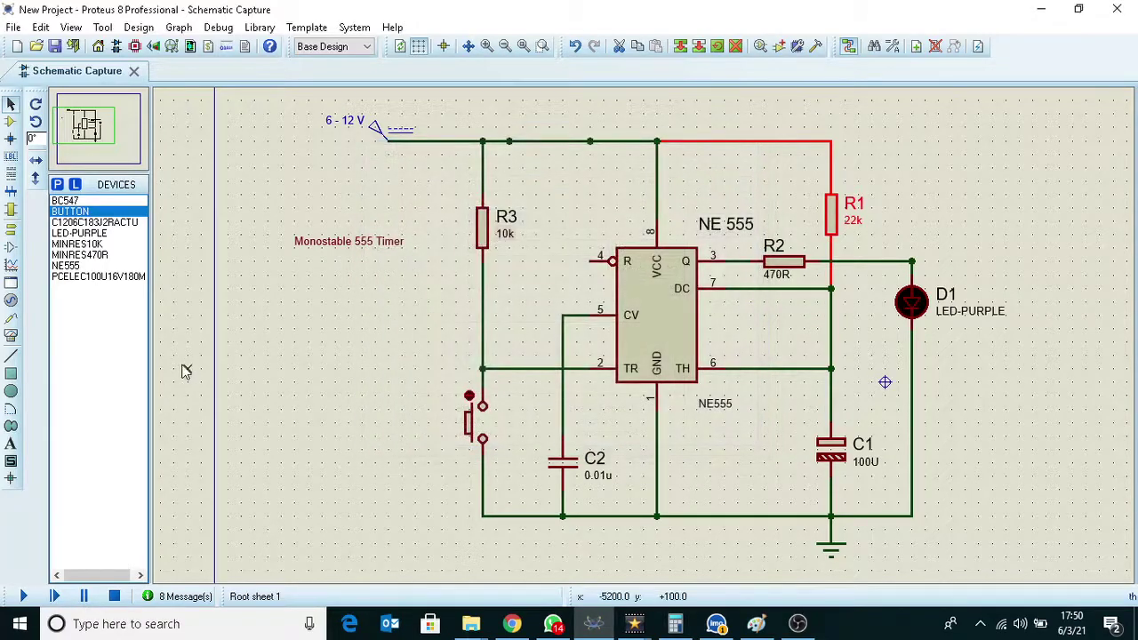
Step: Simulate the circuit with R1 at 22k and trigger the timer via the push button
{"action": "left_click", "coordinate": [21, 596]}
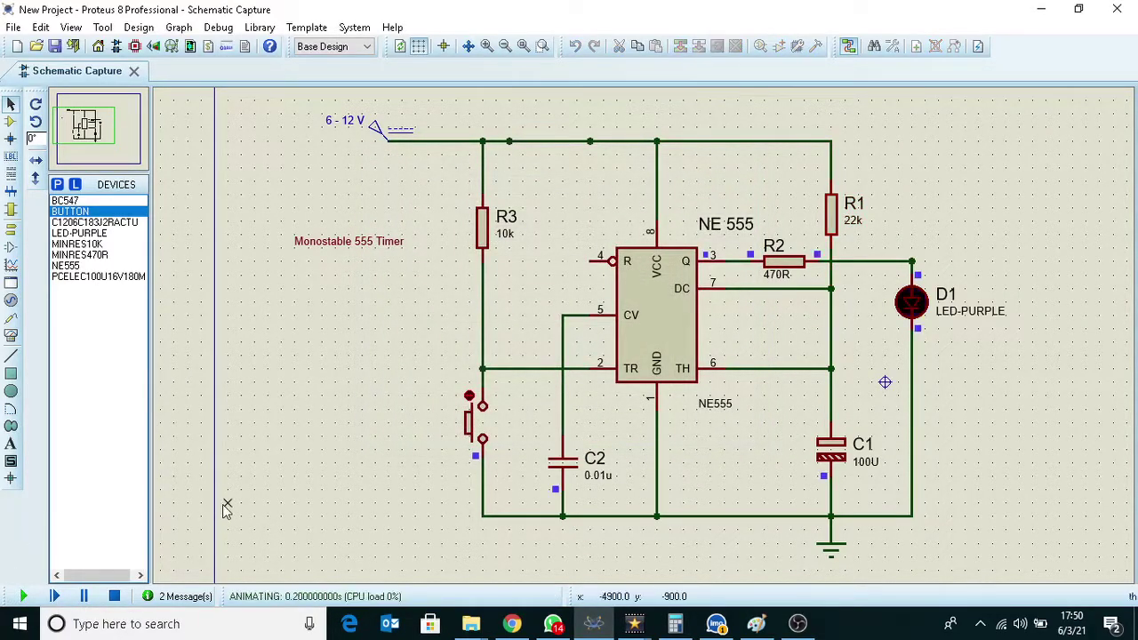
{"action": "left_click", "coordinate": [471, 416]}
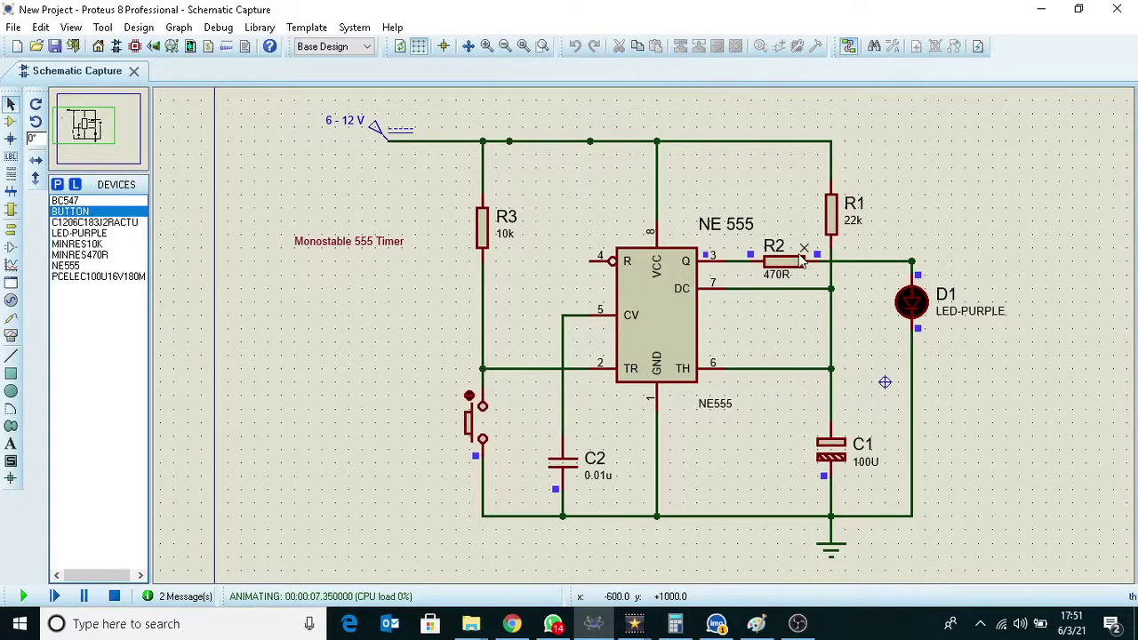
Step: Stop the simulation and set resistor R1's resistance back to 10k
{"action": "left_click", "coordinate": [114, 598]}
{"action": "double_click", "coordinate": [830, 218]}
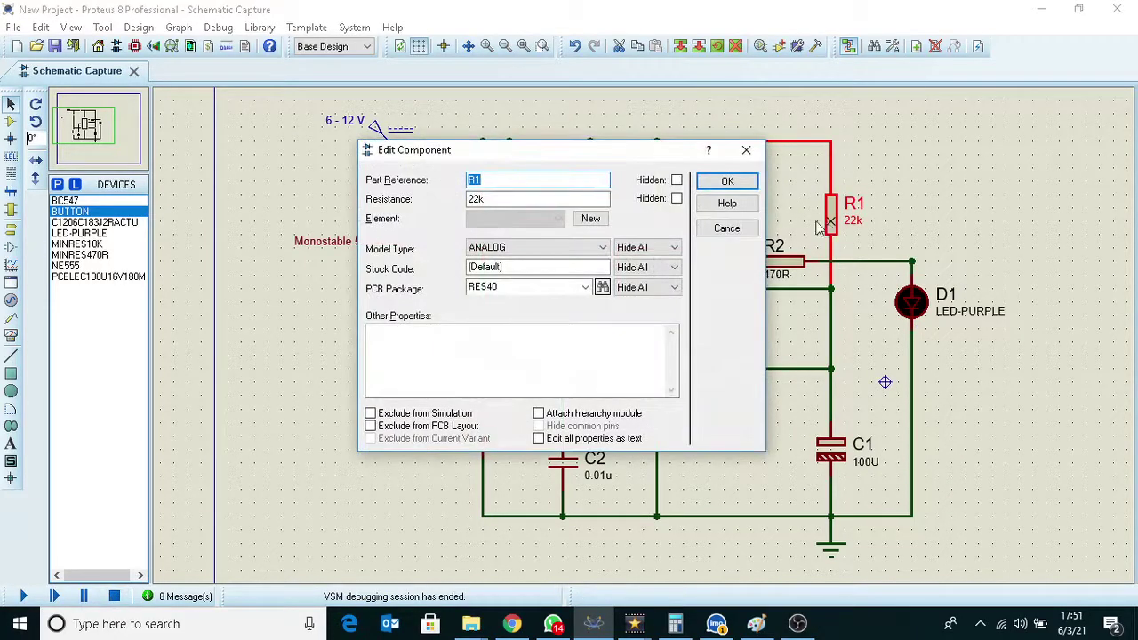
{"action": "left_click_drag", "start_coordinate": [485, 199], "coordinate": [426, 207]}
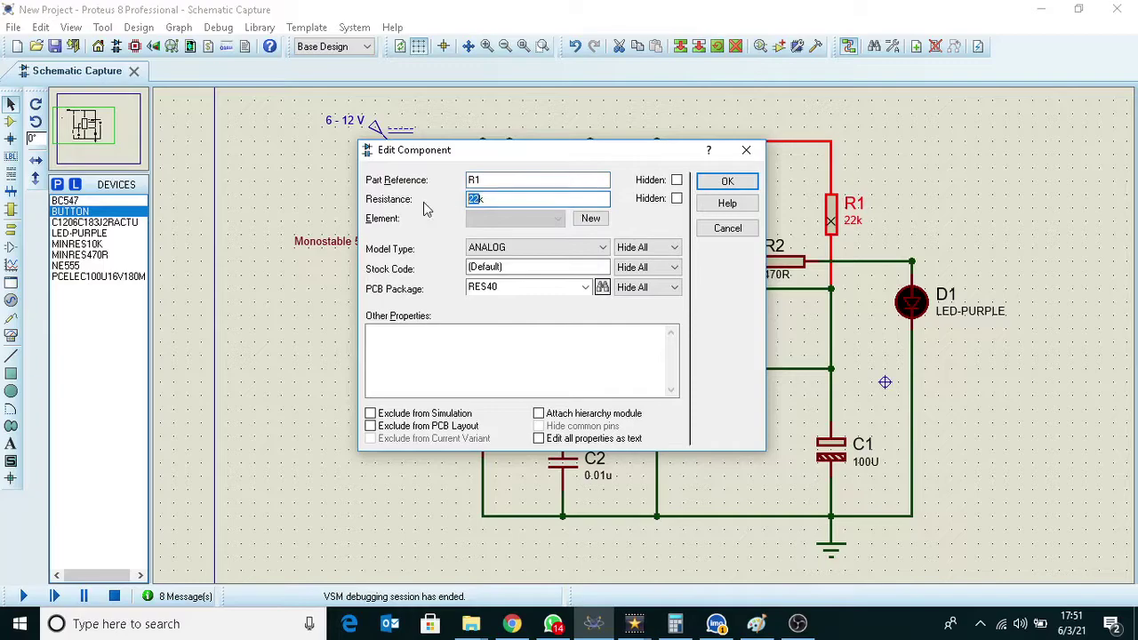
{"action": "left_click", "coordinate": [728, 182]}
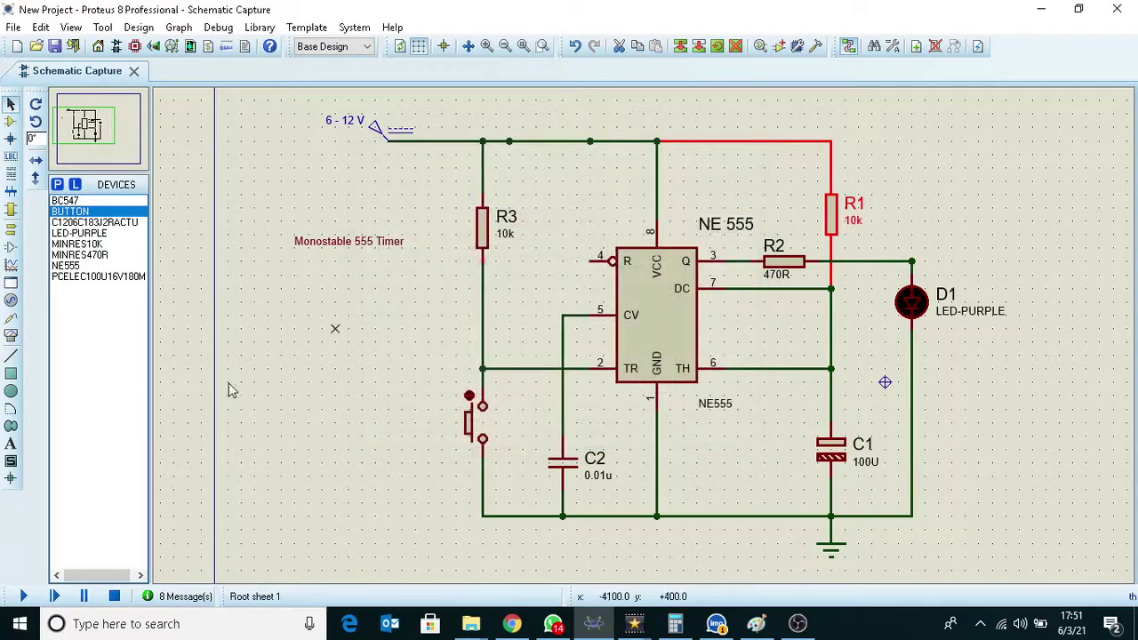
Step: Delete resistor R3 and the push button from the 555's trigger line
{"action": "left_click", "coordinate": [117, 597]}
{"action": "left_click_drag", "start_coordinate": [442, 195], "coordinate": [501, 301]}
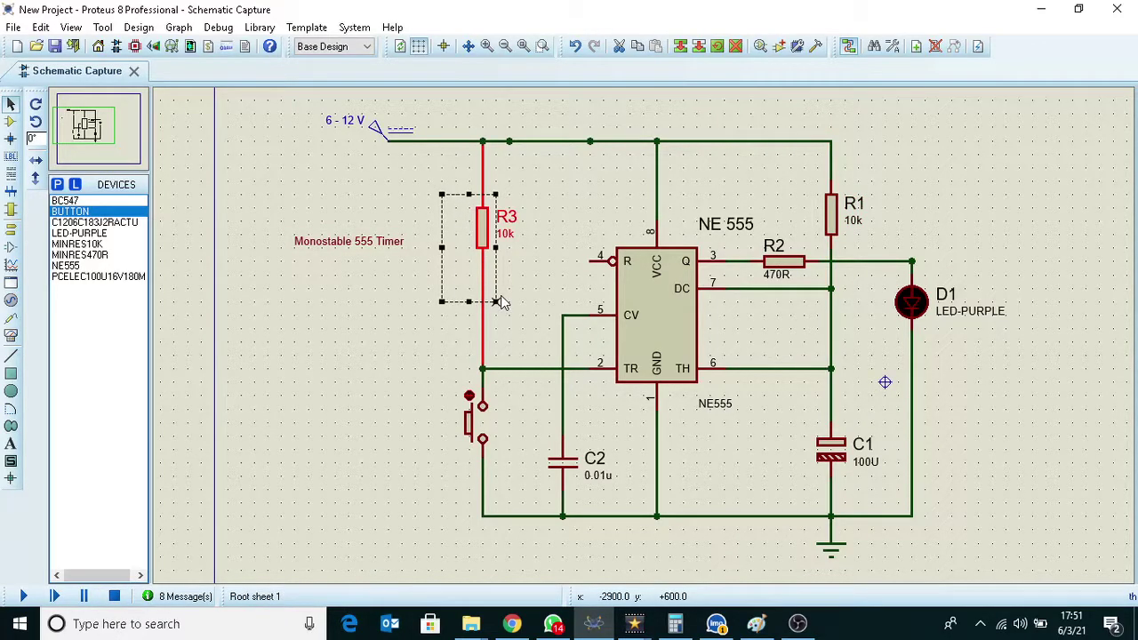
{"action": "key", "text": "Delete"}
{"action": "left_click_drag", "start_coordinate": [415, 384], "coordinate": [508, 491]}
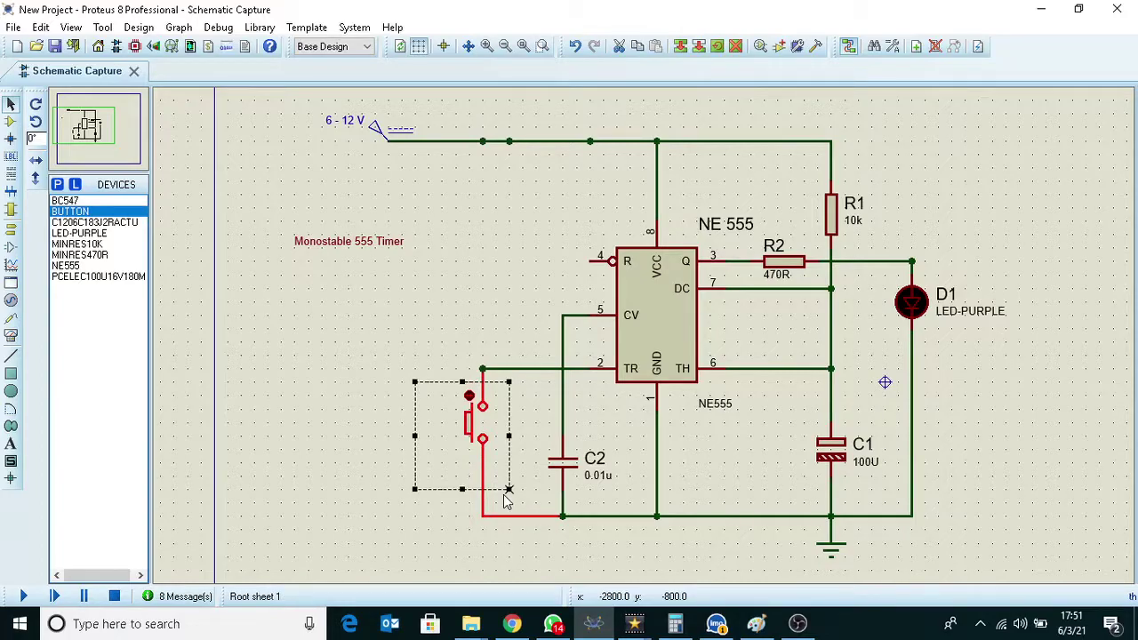
{"action": "key", "text": "Delete"}
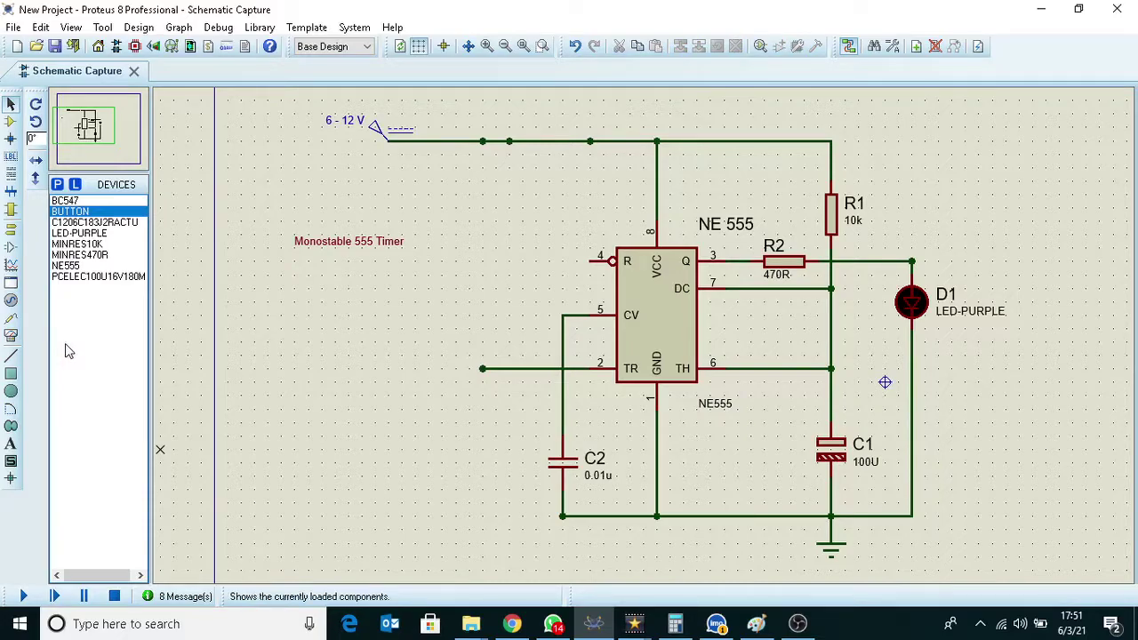
Step: Place a PULSE generator left of the 555, wire it to TR, and set 5 V at 1 Hz
{"action": "left_click", "coordinate": [11, 302]}
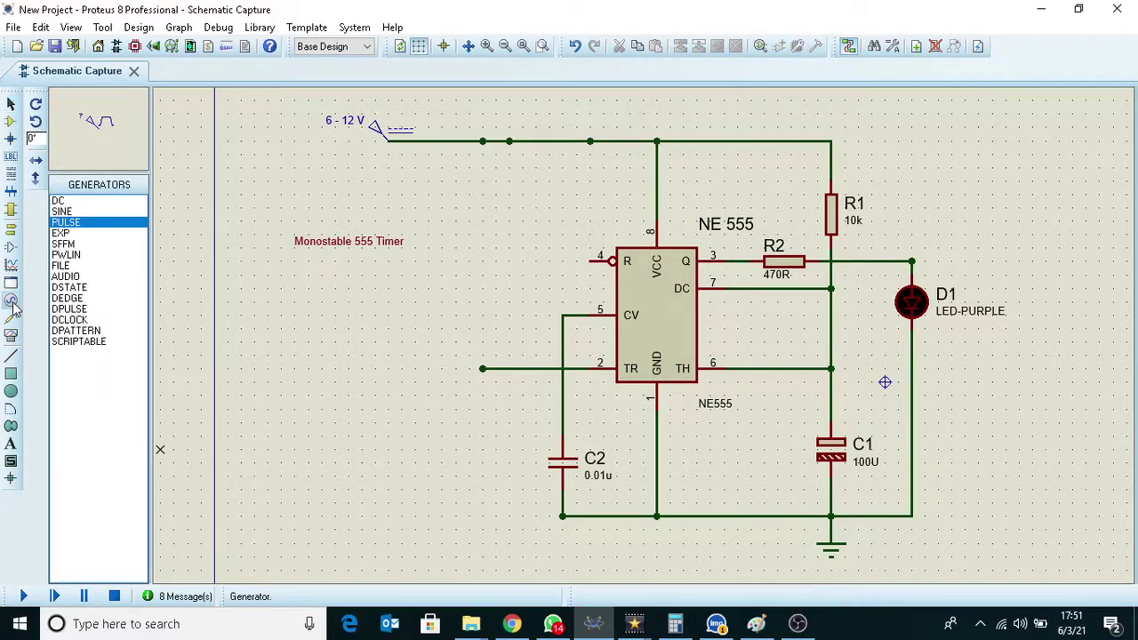
{"action": "left_click", "coordinate": [349, 341]}
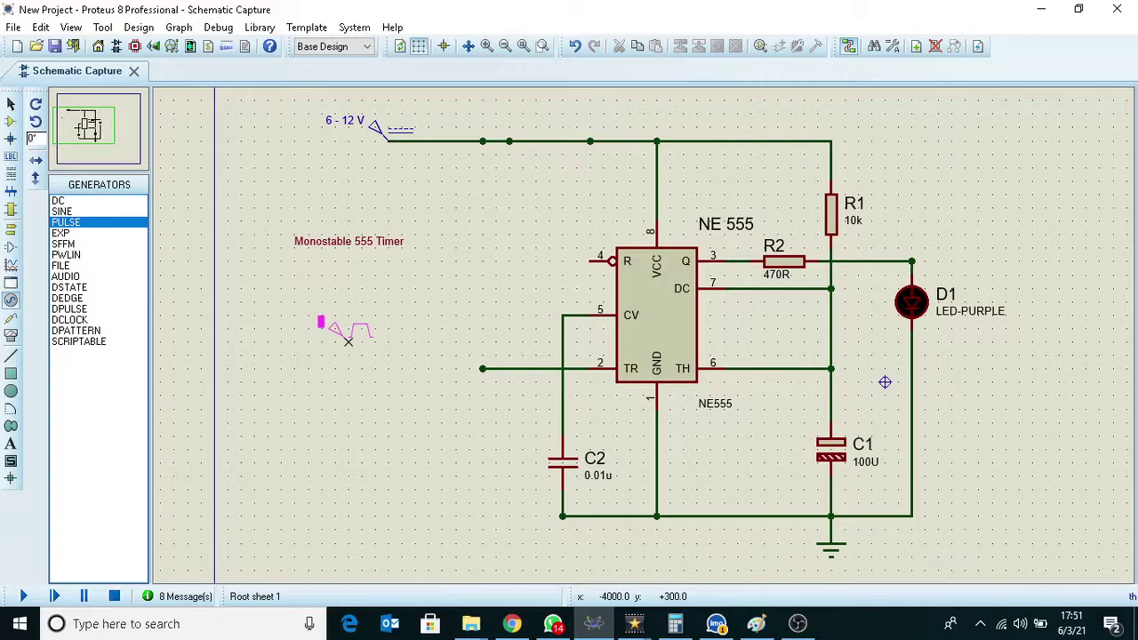
{"action": "left_click", "coordinate": [482, 369]}
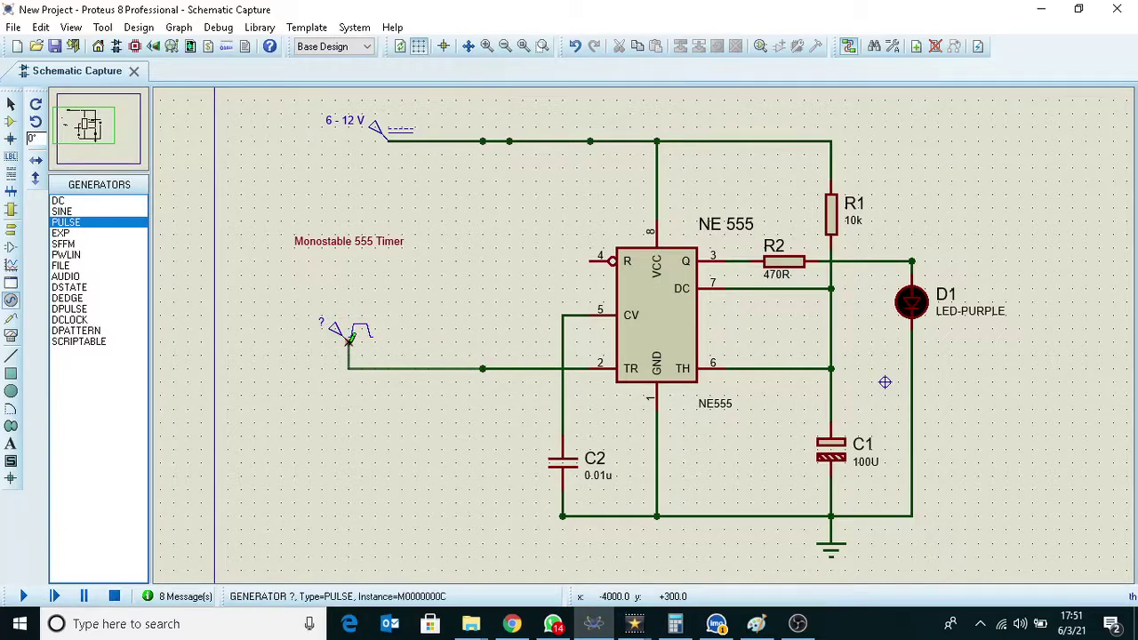
{"action": "left_click", "coordinate": [348, 342]}
{"action": "double_click", "coordinate": [336, 336]}
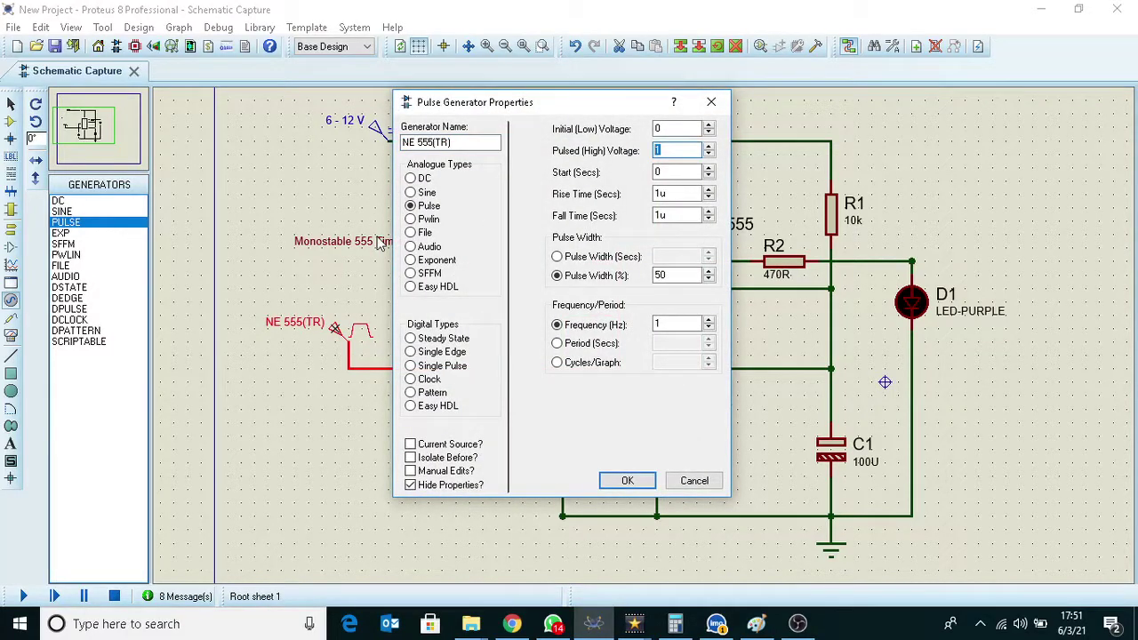
{"action": "left_click", "coordinate": [669, 324]}
{"action": "left_click", "coordinate": [629, 481]}
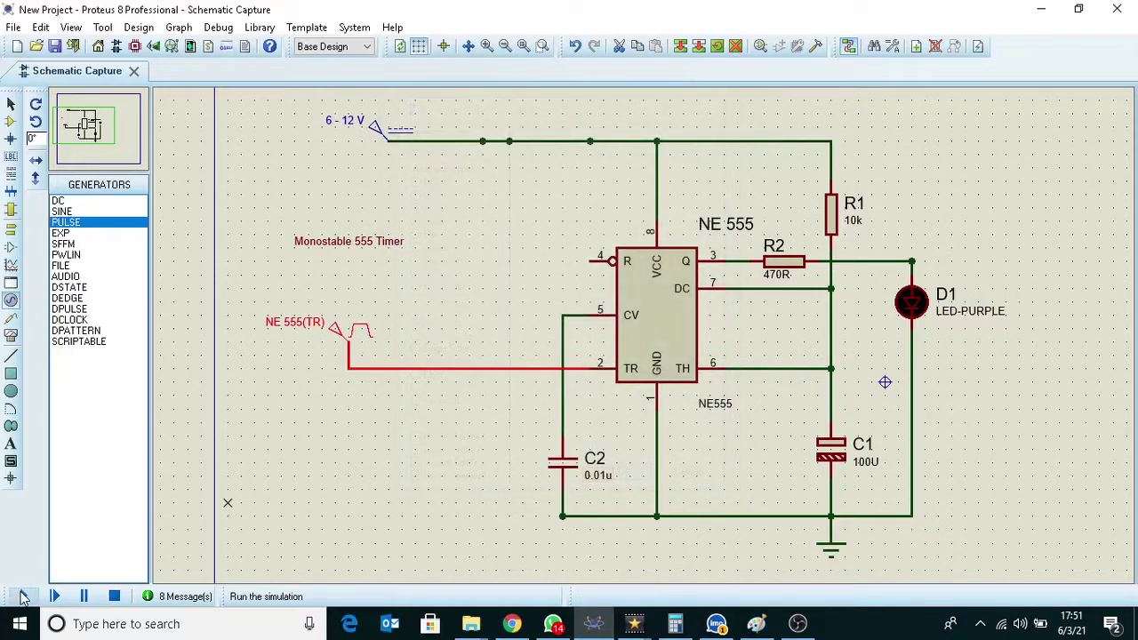
{"action": "left_click", "coordinate": [24, 597]}
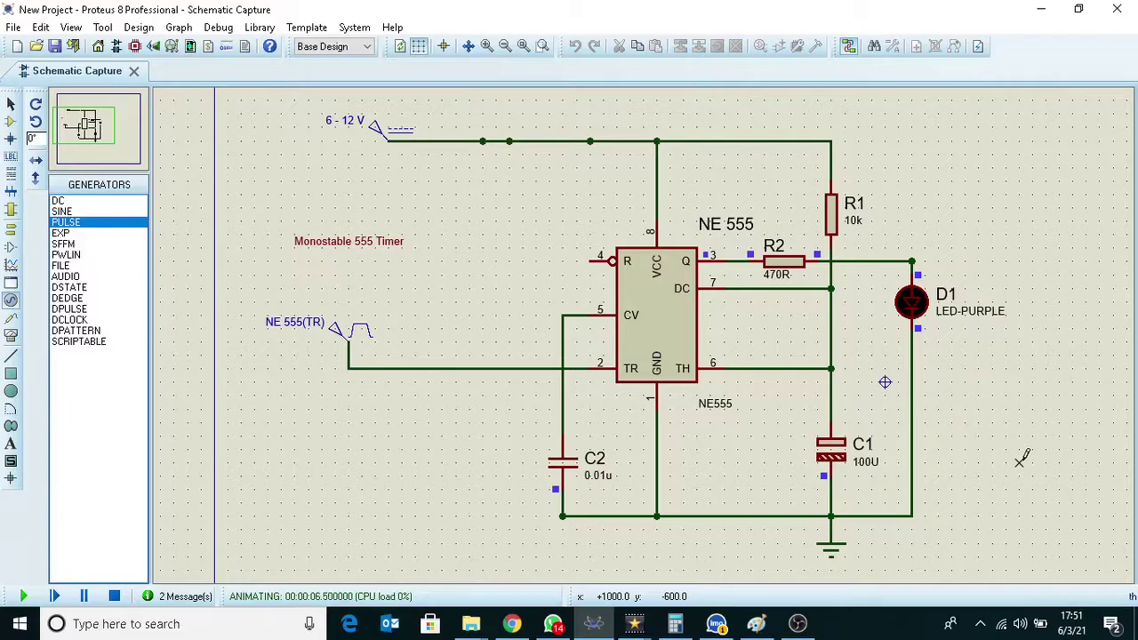
{"action": "left_click", "coordinate": [114, 596]}
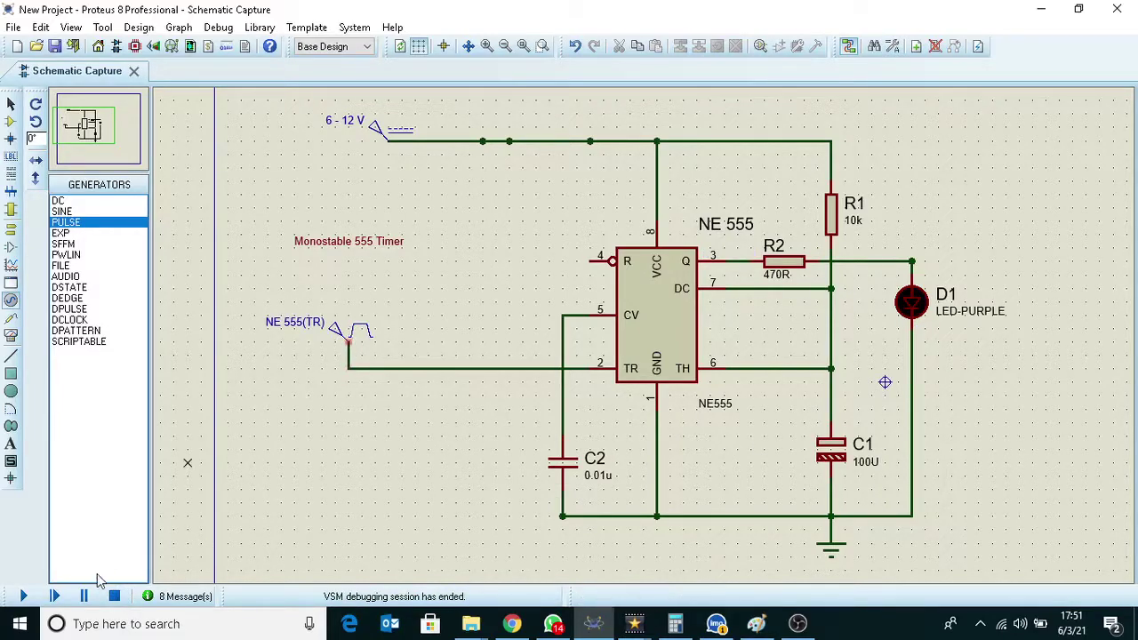
Step: Set the NE 555(TR) pulse generator frequency to 3 Hz, then run and stop the simulation
{"action": "double_click", "coordinate": [336, 329]}
{"action": "double_click", "coordinate": [676, 323]}
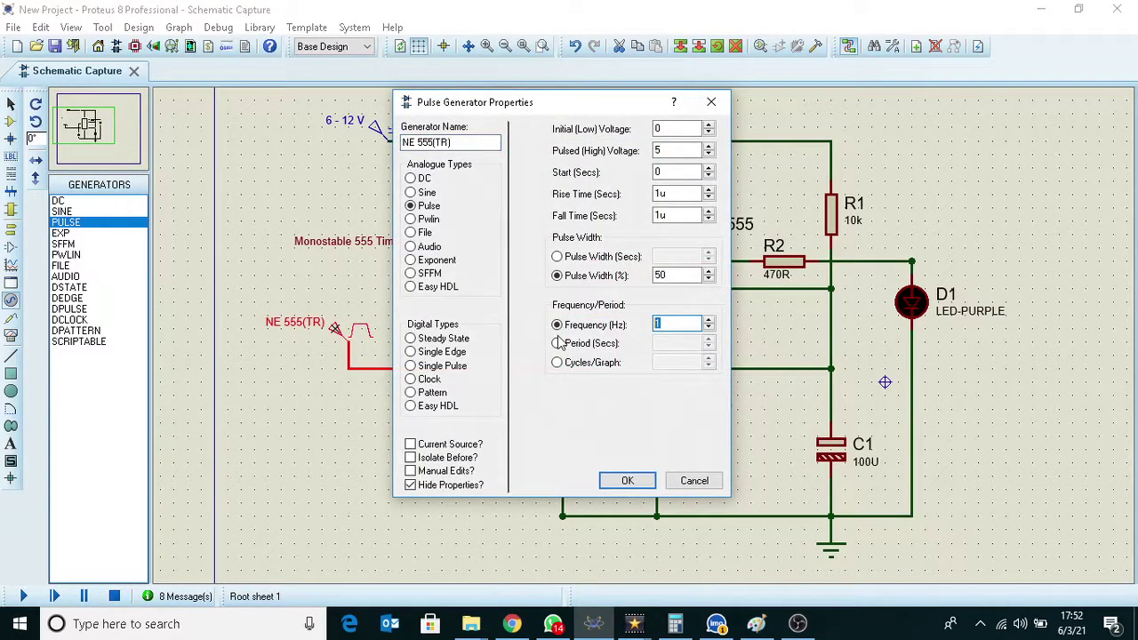
{"action": "left_click", "coordinate": [627, 480]}
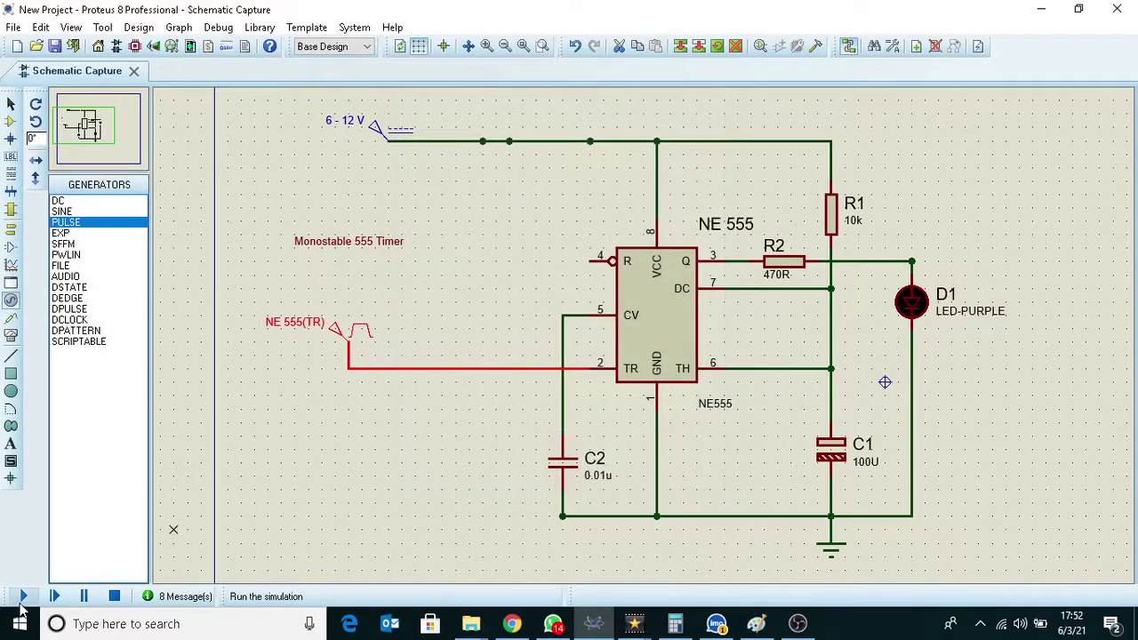
{"action": "left_click", "coordinate": [23, 596]}
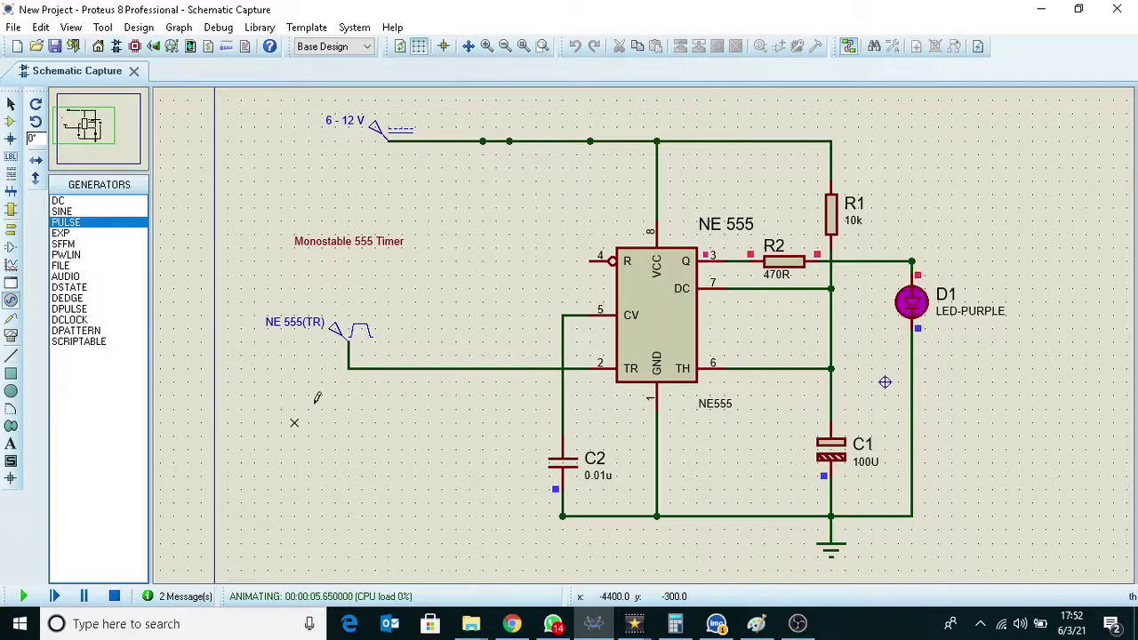
{"action": "left_click", "coordinate": [116, 590]}
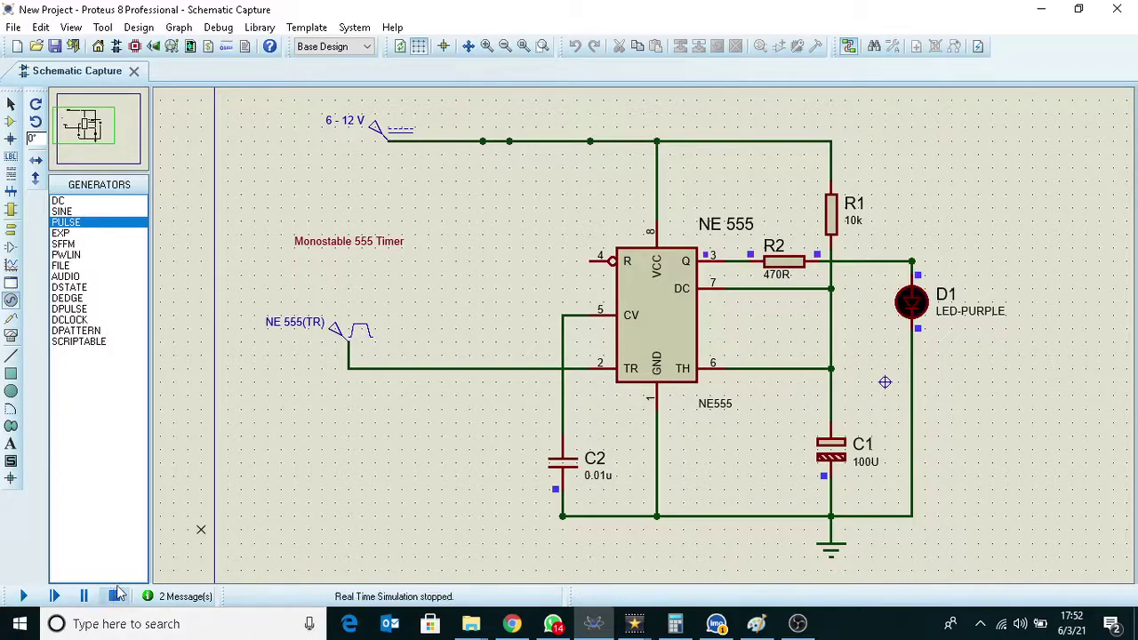
Step: Change the NE 555(TR) pulse generator frequency from 3 Hz to .2 Hz
{"action": "double_click", "coordinate": [336, 331]}
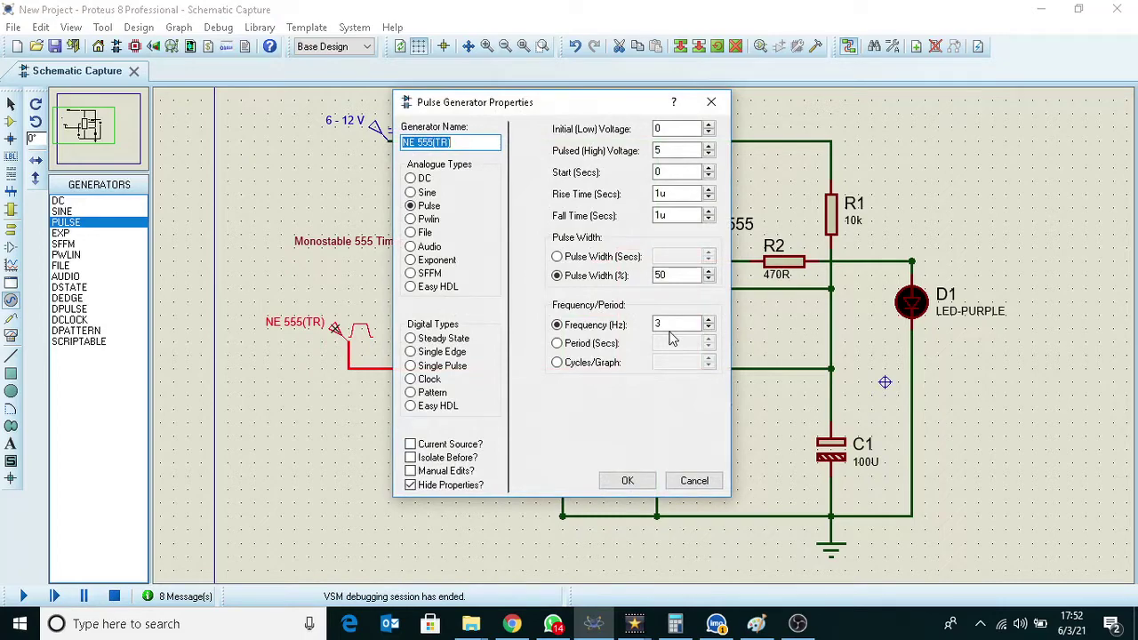
{"action": "double_click", "coordinate": [665, 324]}
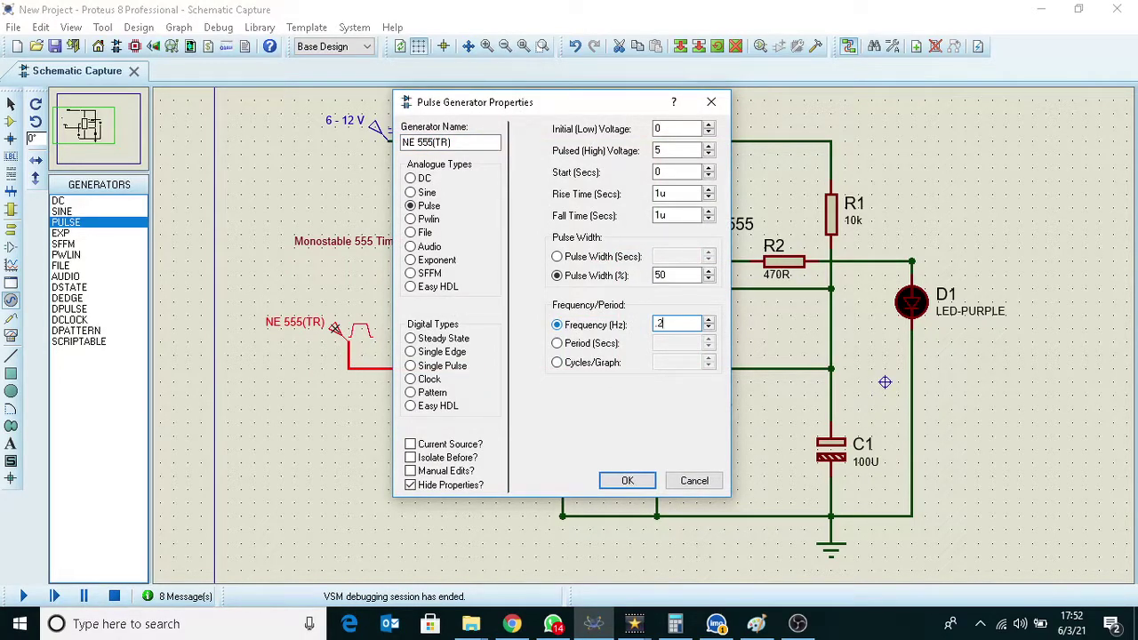
{"action": "left_click", "coordinate": [627, 481]}
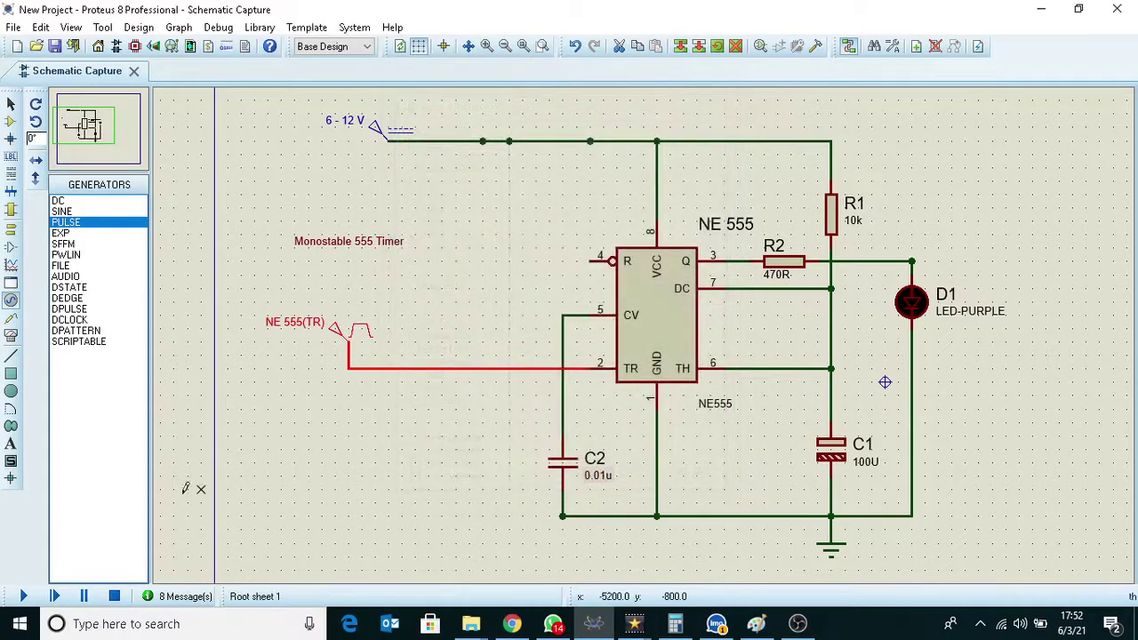
Step: Simulate the circuit with the 0.2 Hz trigger, then bring OBS Studio to the front
{"action": "left_click", "coordinate": [24, 597]}
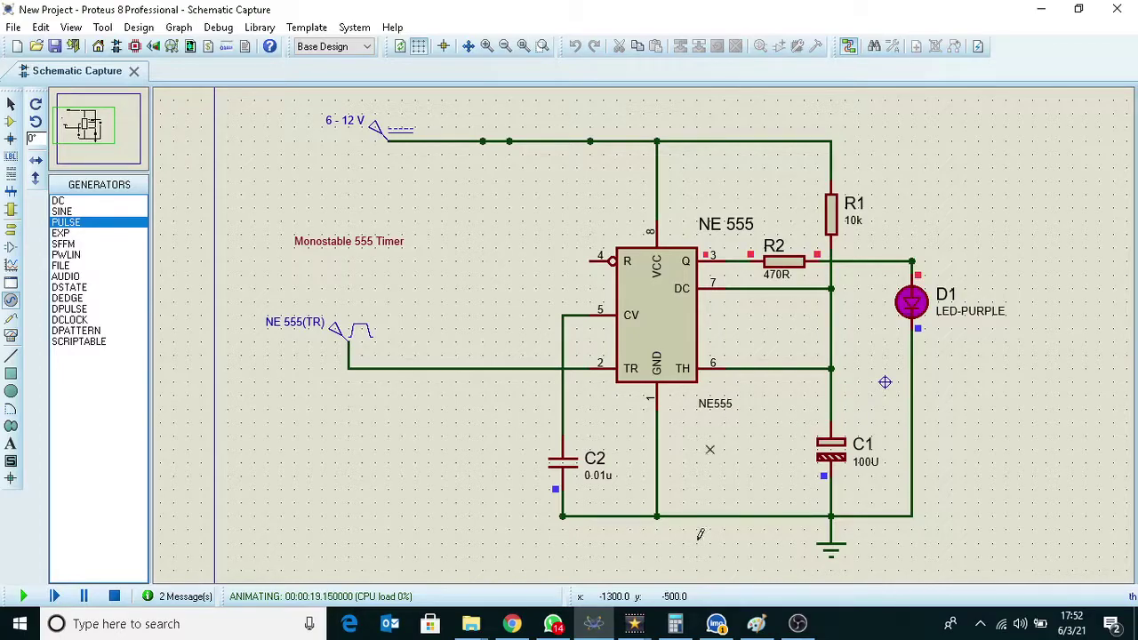
{"action": "left_click", "coordinate": [798, 623]}
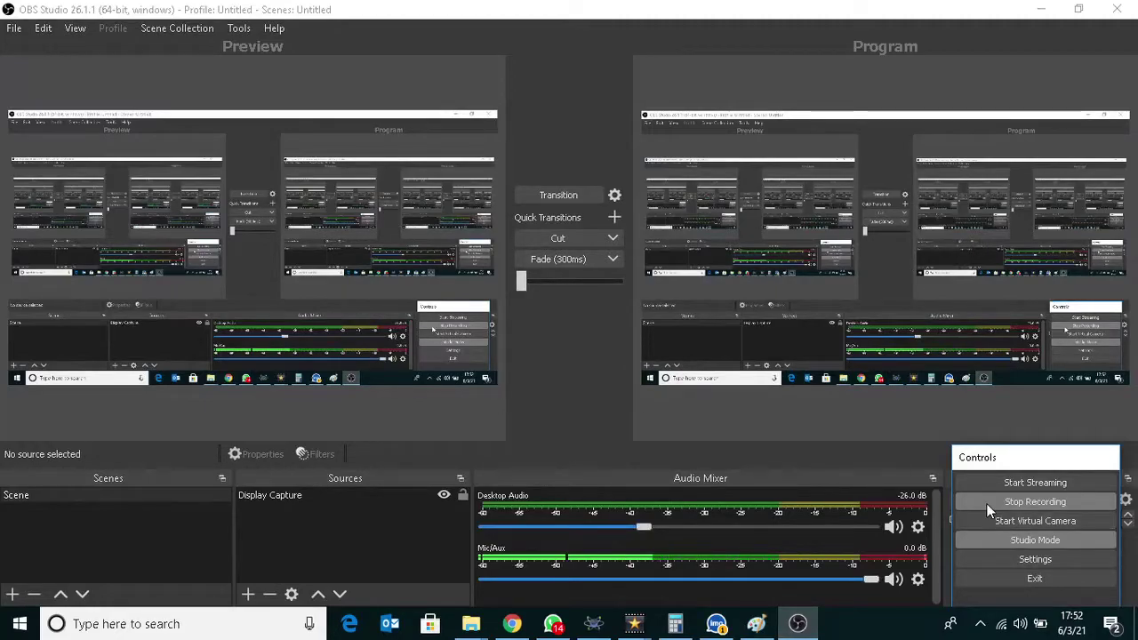